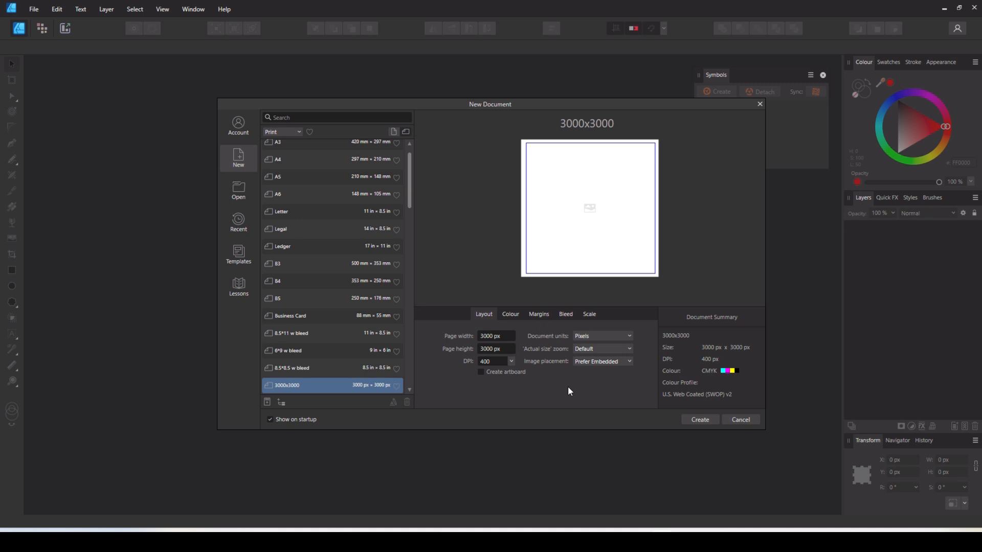
# Step: Create a new document with a page width and height of 4000 px each
pyautogui.click(505, 333)
pyautogui.write('4000')
pyautogui.press('Tab')
pyautogui.write('4000')
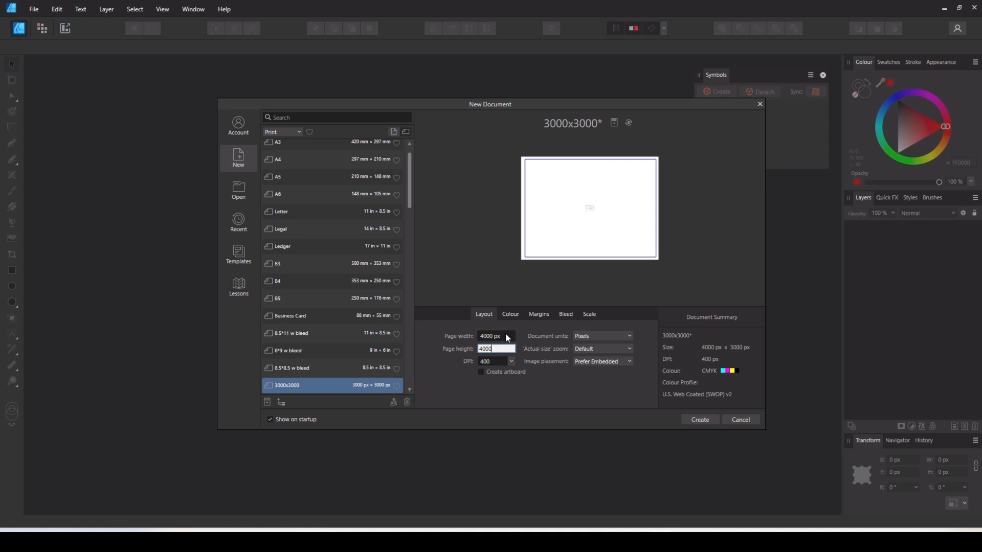
pyautogui.press('Return')
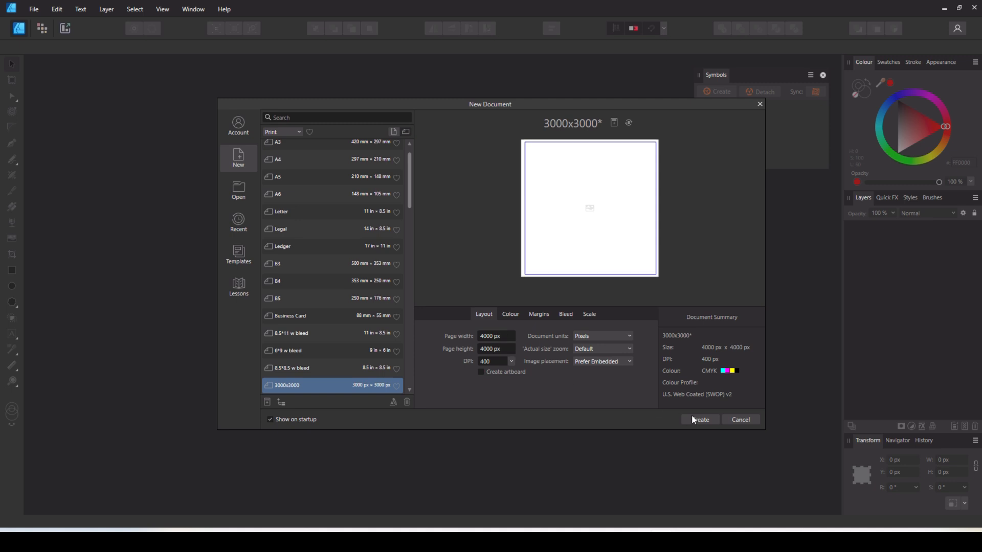
pyautogui.click(705, 417)
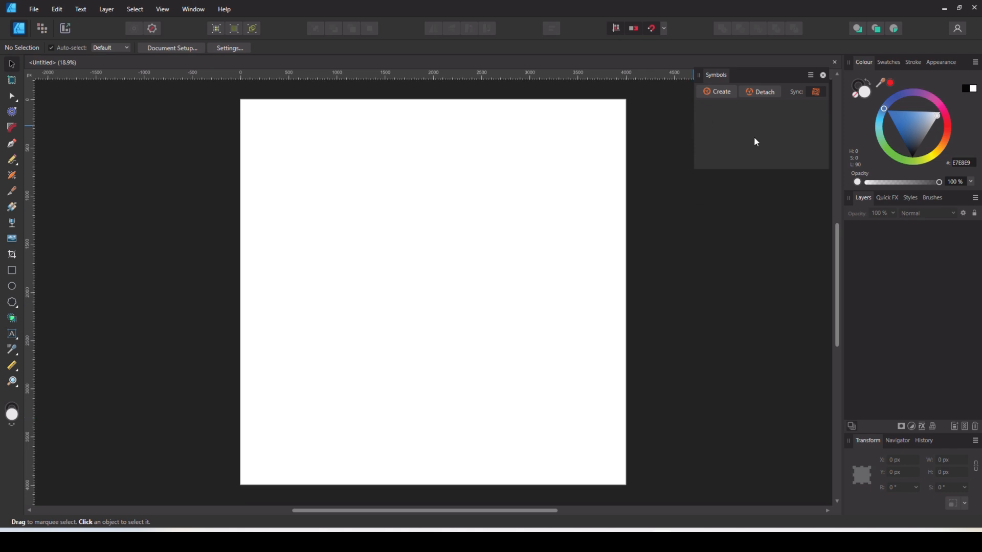
pyautogui.click(198, 10)
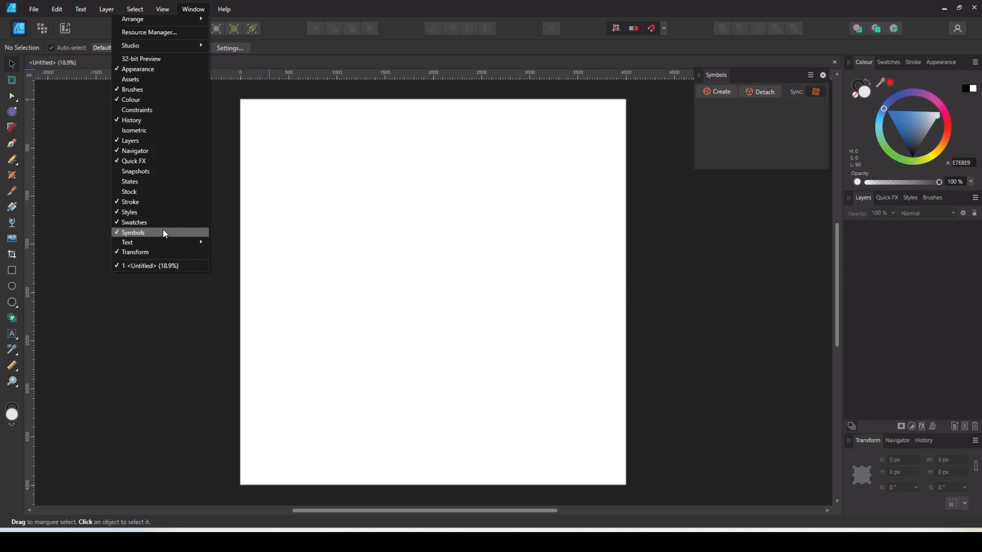
pyautogui.click(686, 260)
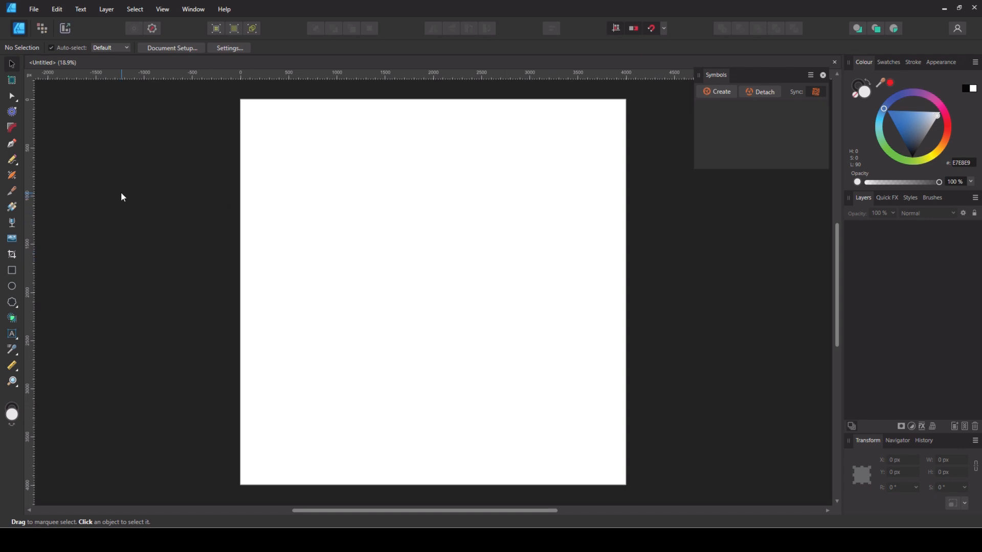
# Step: Draw a 2000 × 2000 px square at the page's upper-left corner and place a copy directly to its right
pyautogui.click(12, 270)
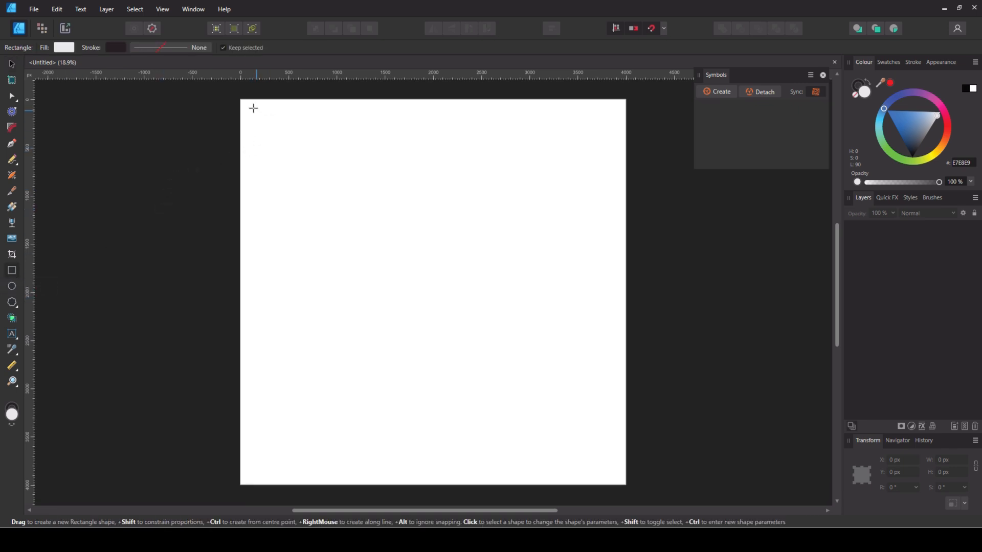
pyautogui.moveTo(243, 100); pyautogui.dragTo(428, 302)
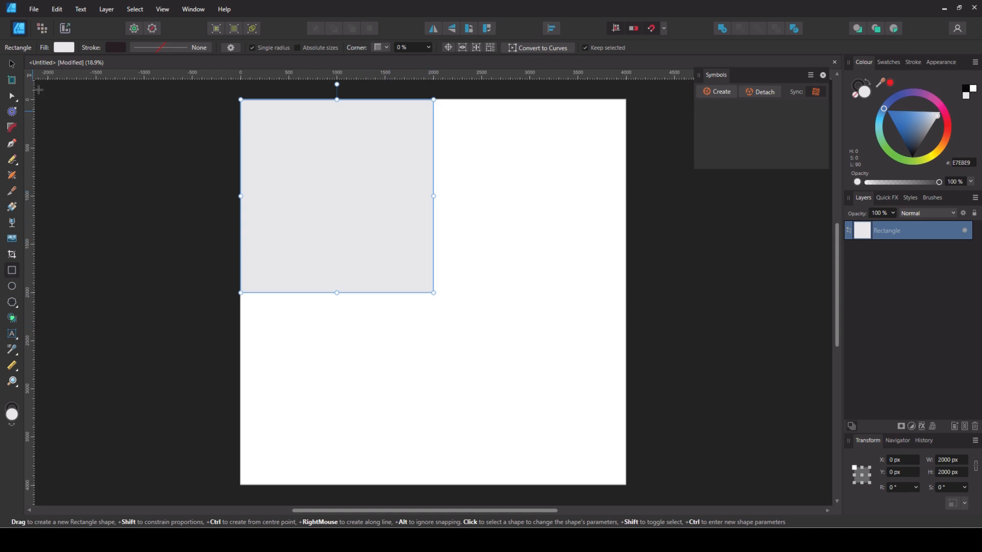
pyautogui.click(12, 64)
pyautogui.moveTo(292, 206); pyautogui.dragTo(484, 224)
# Step: Turn both squares into symbols and check the contents of one in the layer stack
pyautogui.keyDown('shift'); pyautogui.click(370, 230); pyautogui.keyUp('shift')
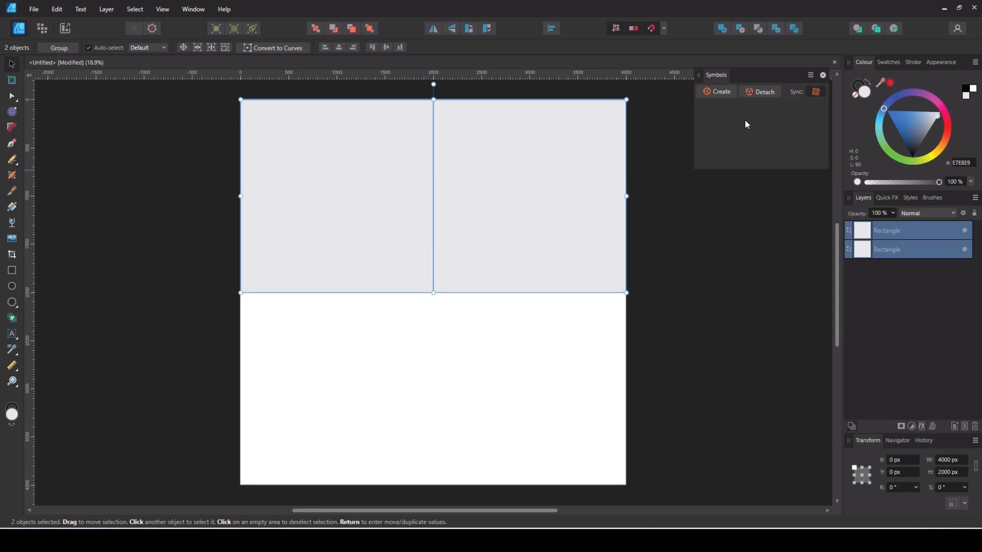
pyautogui.click(727, 91)
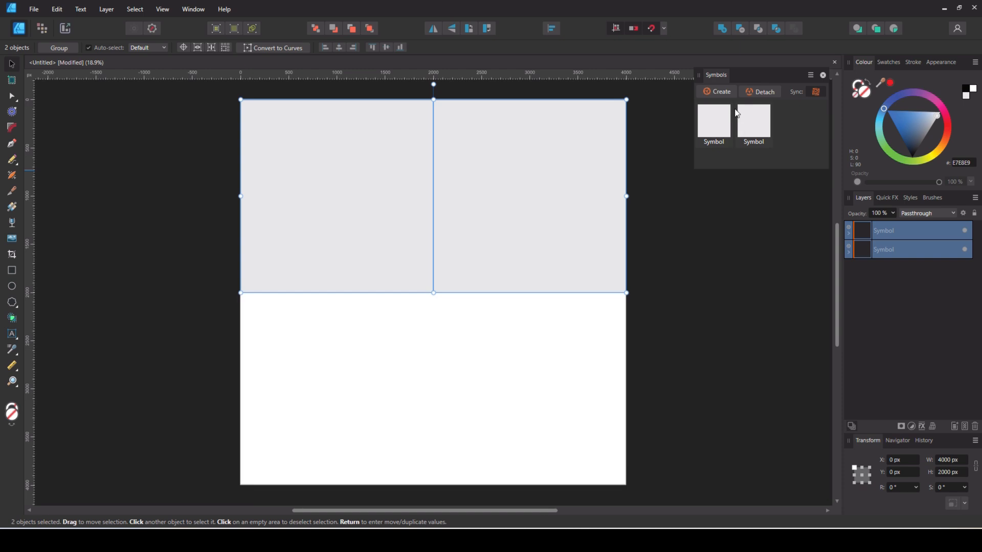
pyautogui.click(849, 235)
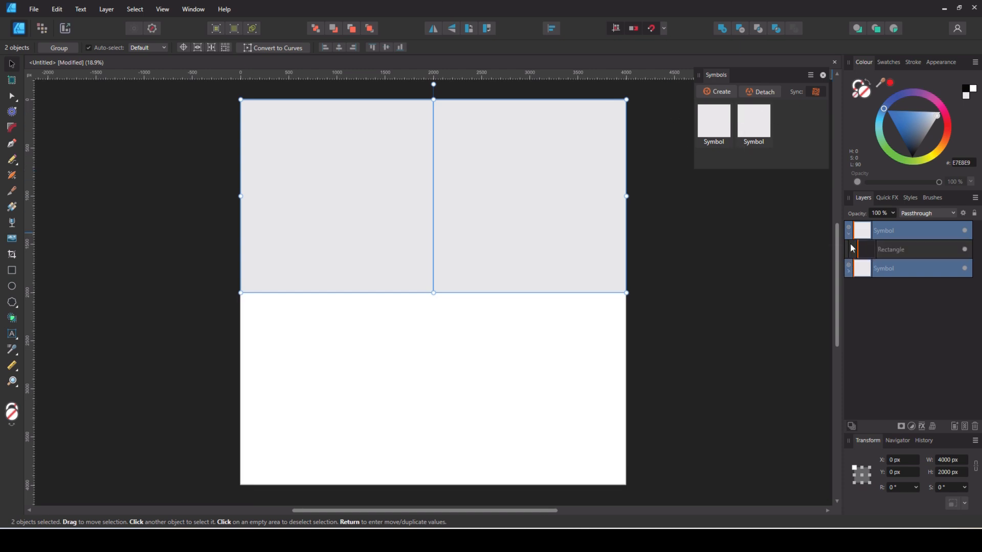
pyautogui.click(848, 236)
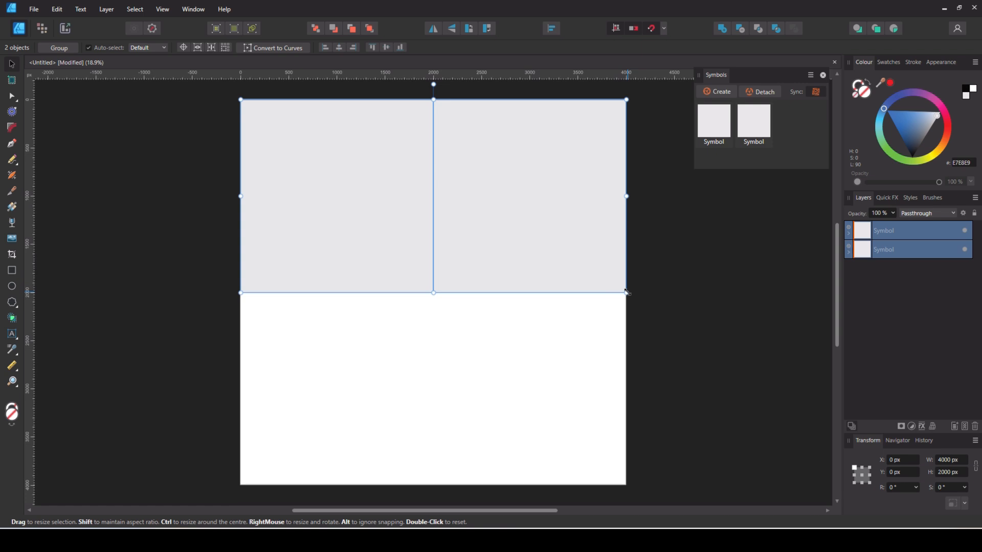
# Step: Scale the two symbols together to 2000 × 1000 px and duplicate the pair to the right to complete a row of four
pyautogui.moveTo(626, 292); pyautogui.dragTo(435, 188)
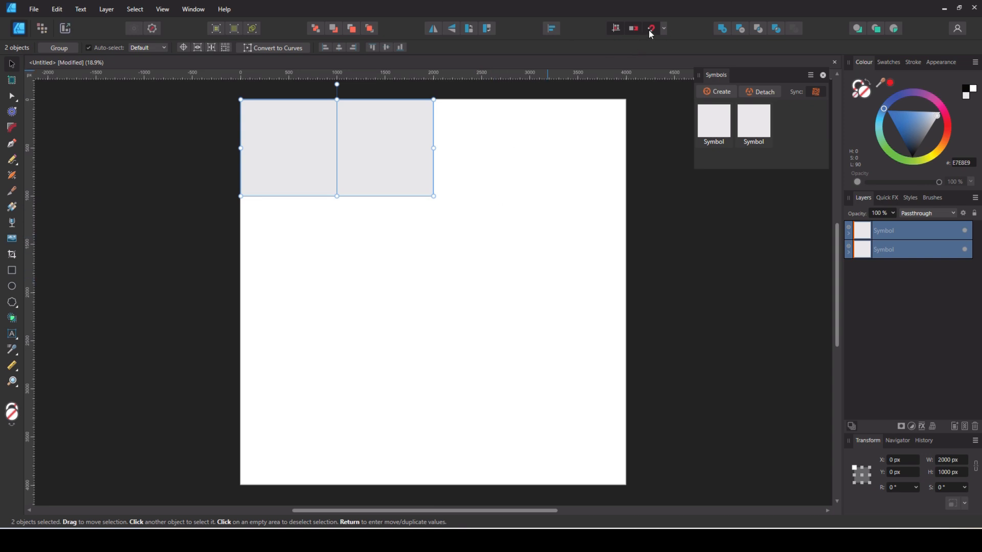
pyautogui.click(663, 28)
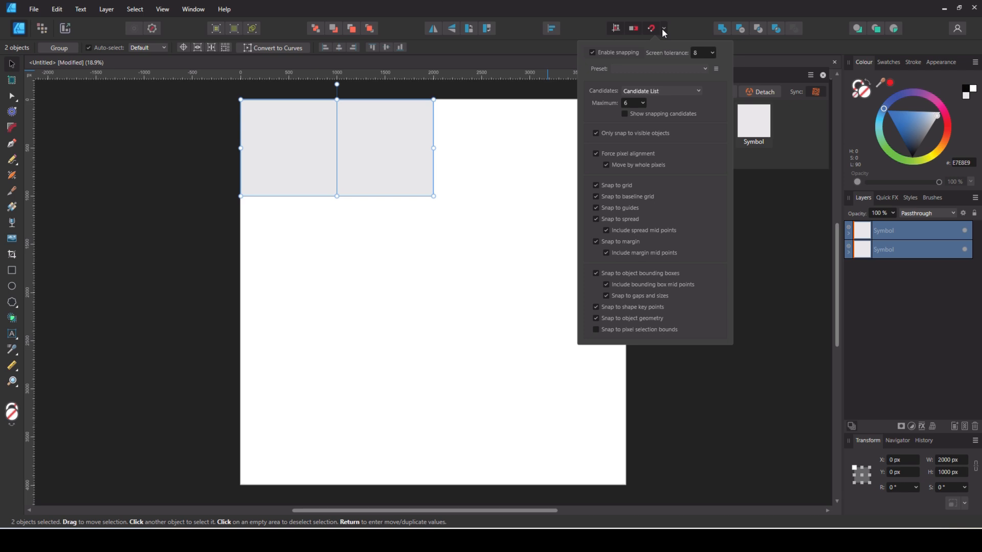
pyautogui.click(663, 29)
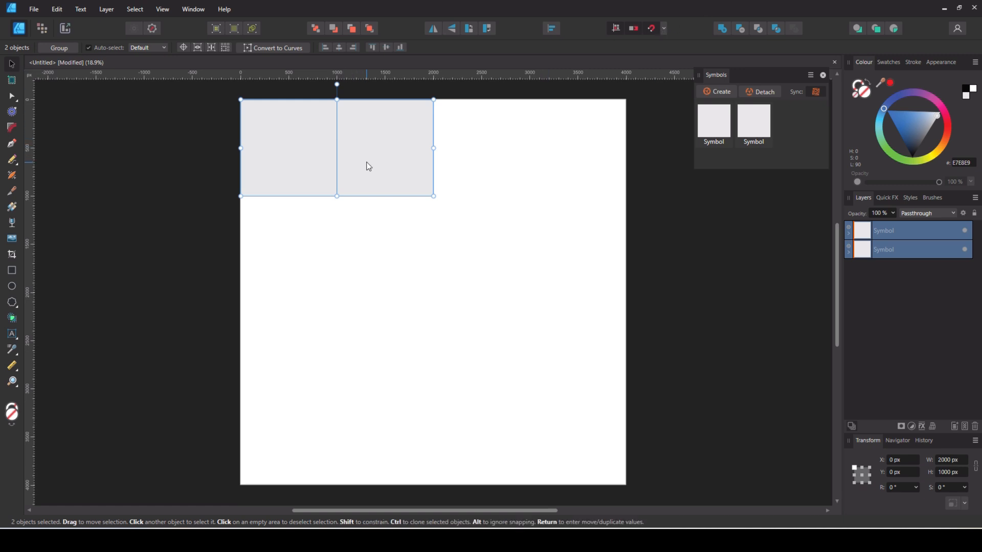
pyautogui.moveTo(370, 166); pyautogui.dragTo(560, 172)
pyautogui.click(552, 242)
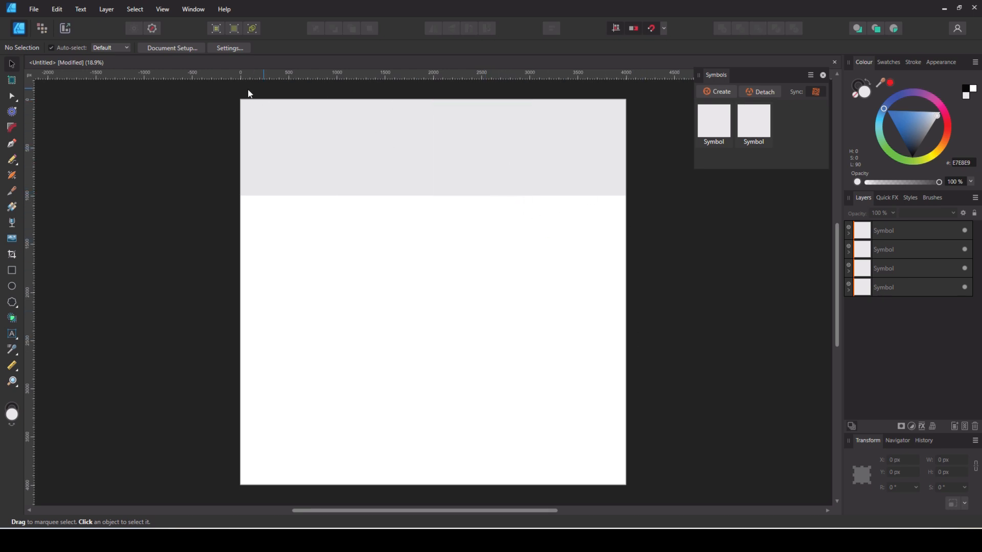
# Step: Group the four symbols of the first row
pyautogui.moveTo(228, 90); pyautogui.dragTo(605, 248)
pyautogui.click(684, 274)
pyautogui.click(897, 230)
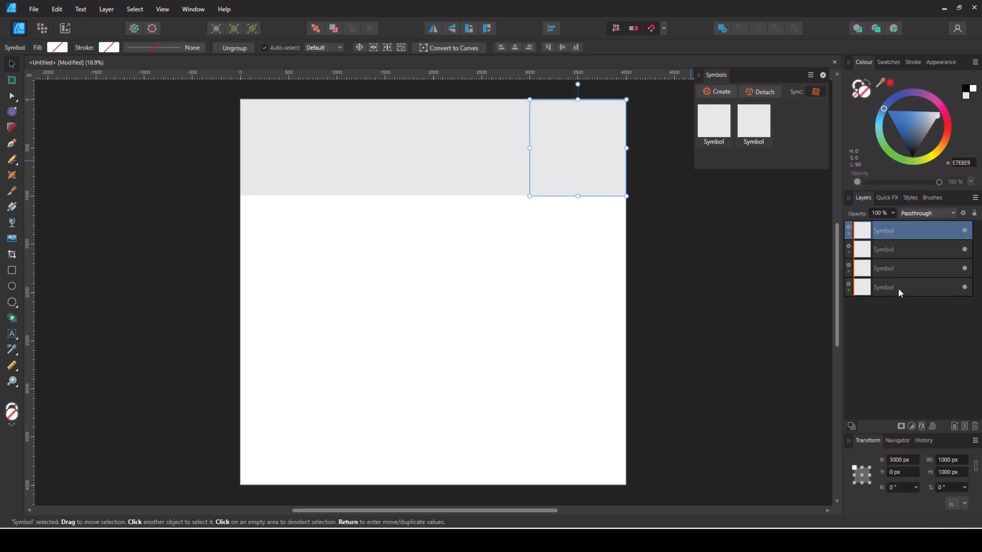
pyautogui.keyDown('shift'); pyautogui.click(897, 288); pyautogui.keyUp('shift')
pyautogui.hotkey('ctrl', 'g')
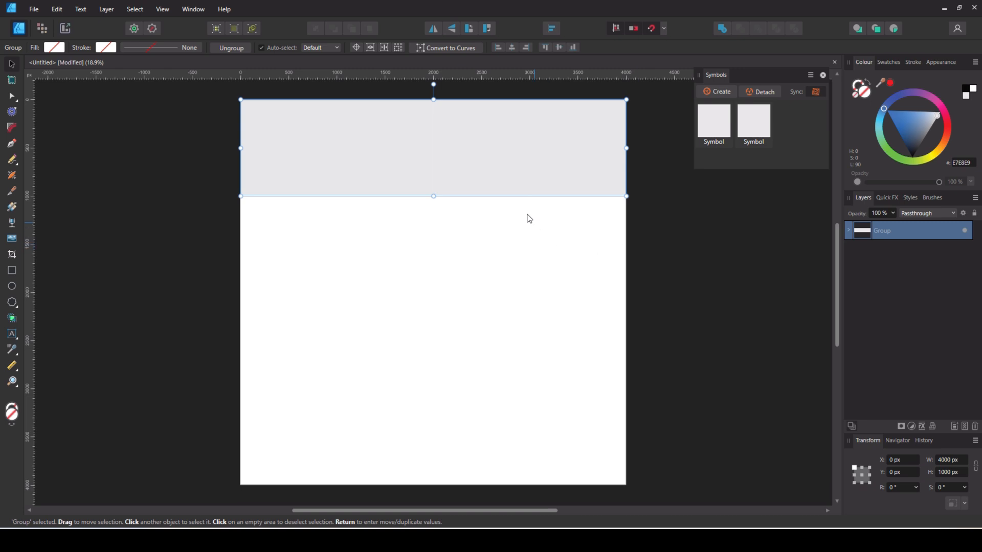
# Step: Duplicate the row group directly below at Y 1000 px and move the first row's group to the top of the layer stack
pyautogui.moveTo(499, 162); pyautogui.dragTo(506, 256)
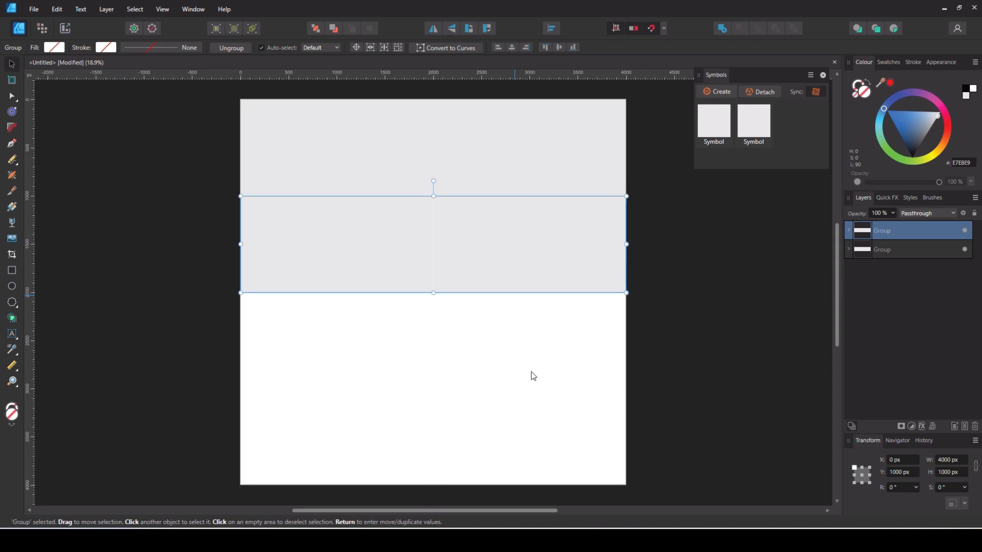
pyautogui.click(533, 376)
pyautogui.click(859, 250)
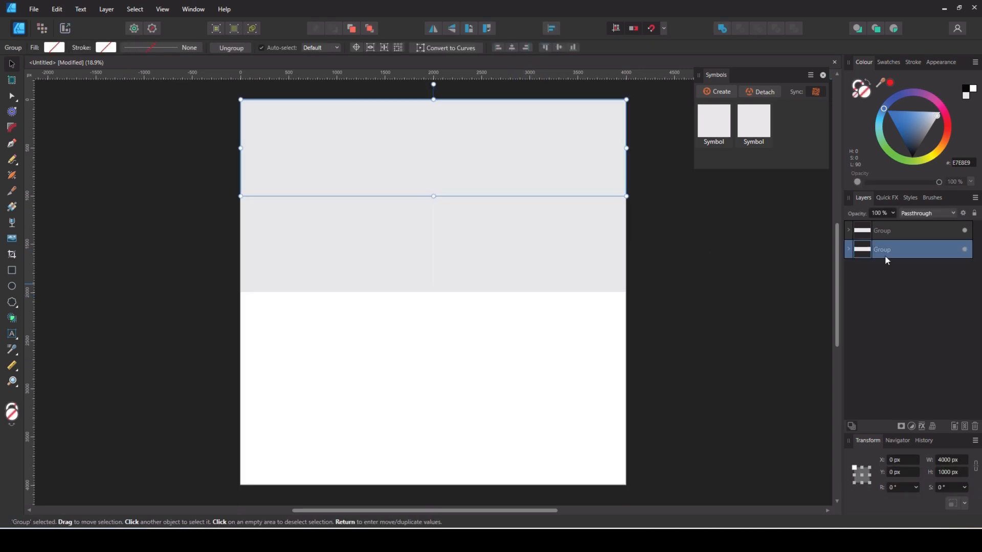
pyautogui.moveTo(880, 251); pyautogui.dragTo(869, 229)
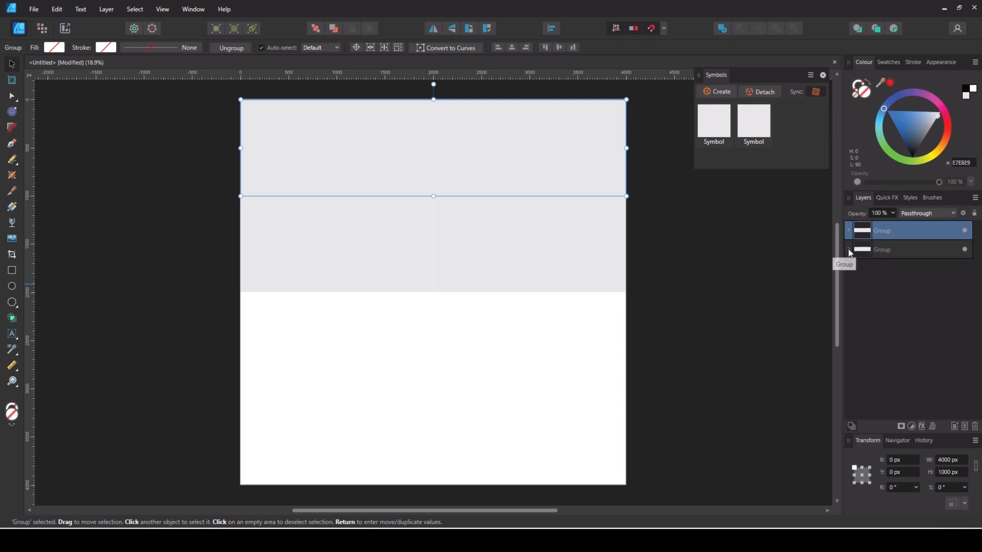
# Step: Ungroup the second row and shift its squares one place right, moving the rightmost square into the row's first position
pyautogui.rightClick(880, 250)
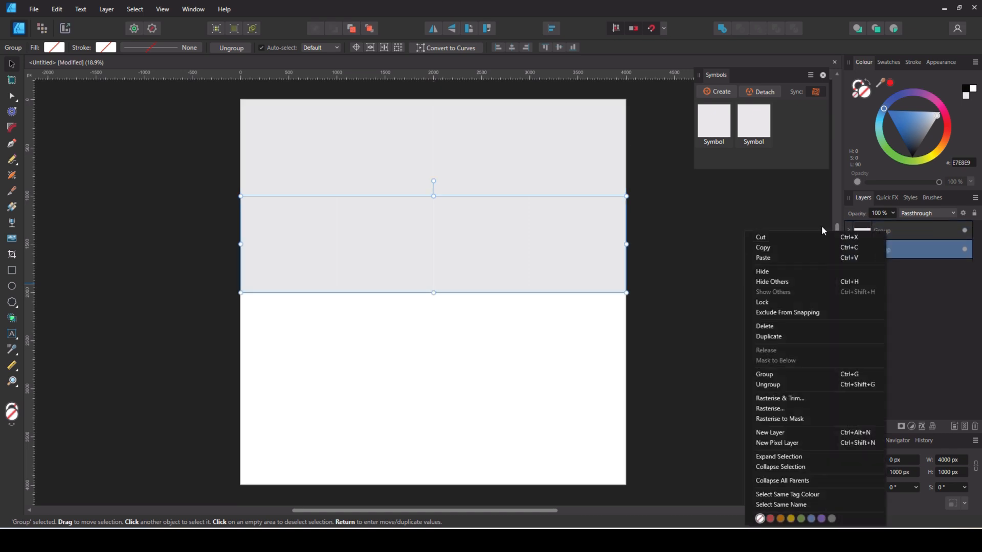
pyautogui.click(789, 384)
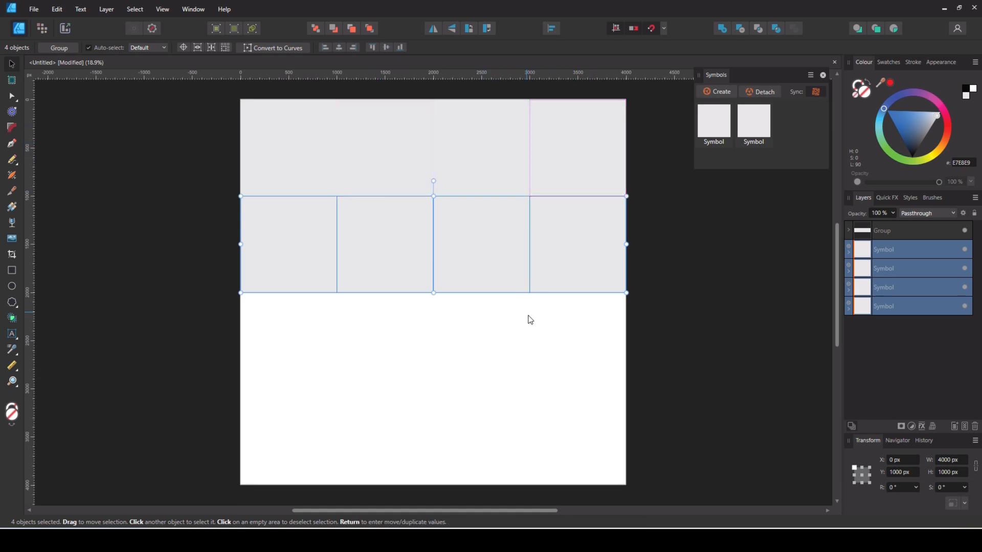
pyautogui.click(566, 251)
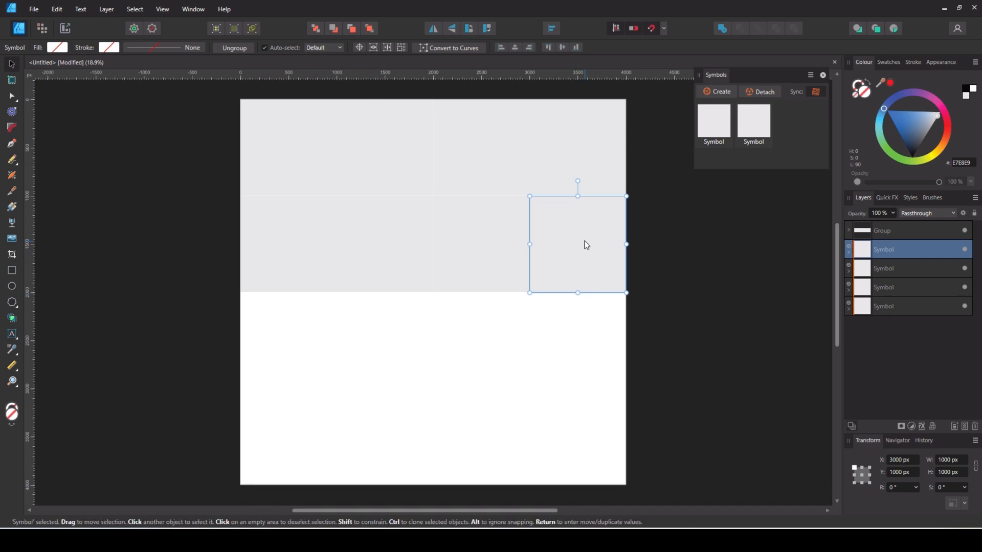
pyautogui.moveTo(587, 244); pyautogui.dragTo(432, 412)
pyautogui.moveTo(609, 344); pyautogui.dragTo(203, 196)
pyautogui.moveTo(317, 236); pyautogui.dragTo(419, 245)
pyautogui.moveTo(455, 407); pyautogui.dragTo(313, 238)
pyautogui.click(333, 333)
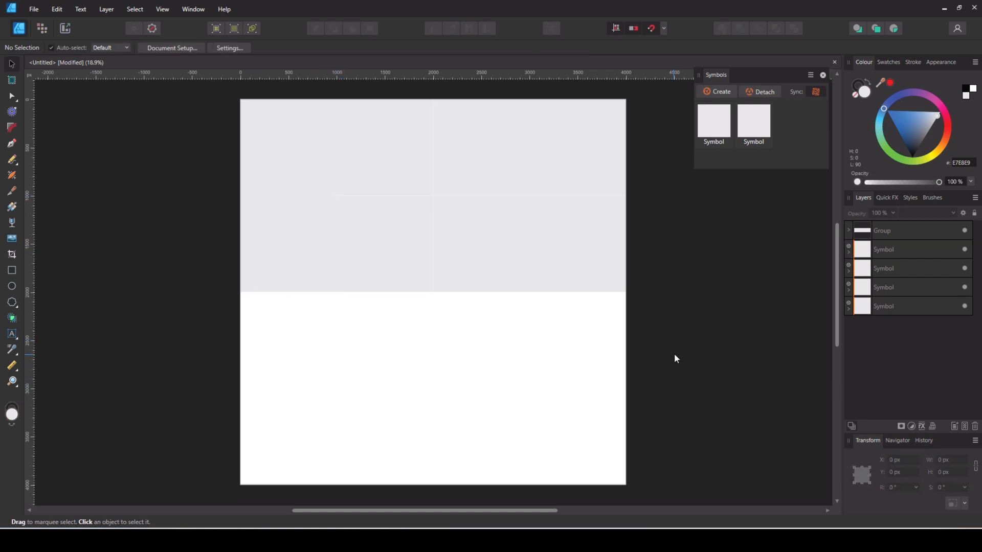
# Step: Group the four symbols of the second row
pyautogui.moveTo(681, 354); pyautogui.dragTo(161, 79)
pyautogui.moveTo(646, 355); pyautogui.dragTo(180, 160)
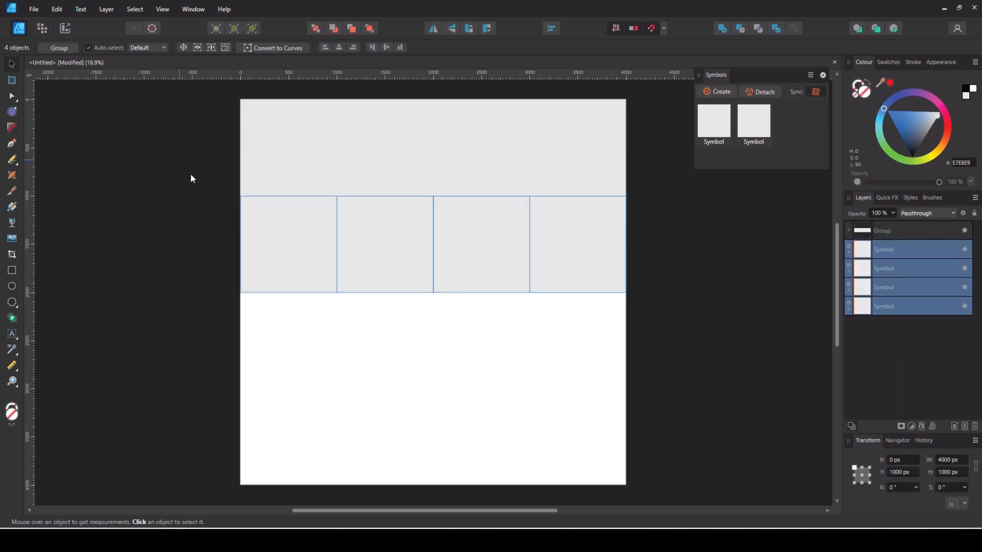
pyautogui.hotkey('ctrl', 'g')
pyautogui.click(723, 421)
# Step: Duplicate both row groups downward to fill the lower half of the page
pyautogui.moveTo(723, 421); pyautogui.dragTo(154, 88)
pyautogui.moveTo(322, 158); pyautogui.dragTo(329, 344)
pyautogui.click(161, 350)
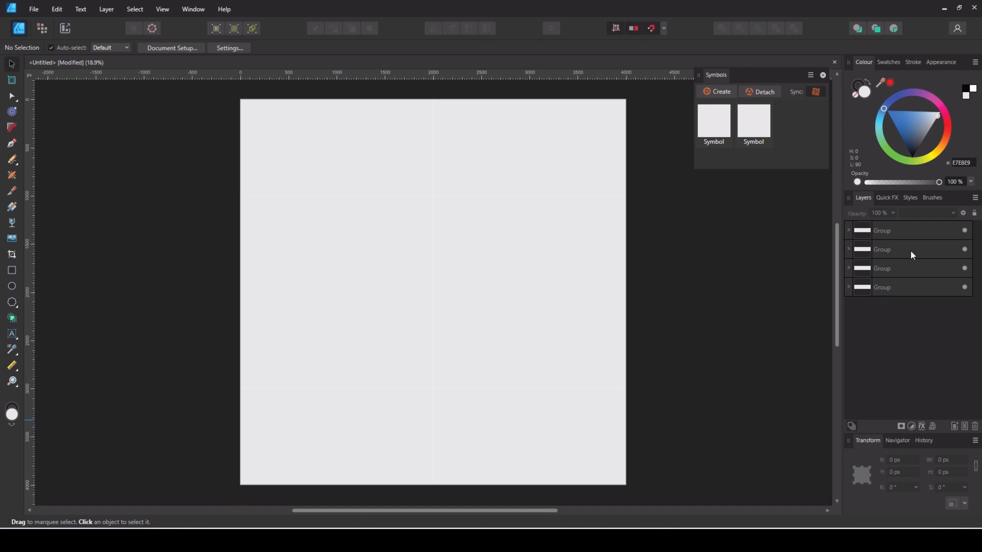
# Step: Move the top row's group to the top of the layer stack and group the other three rows together
pyautogui.click(901, 270)
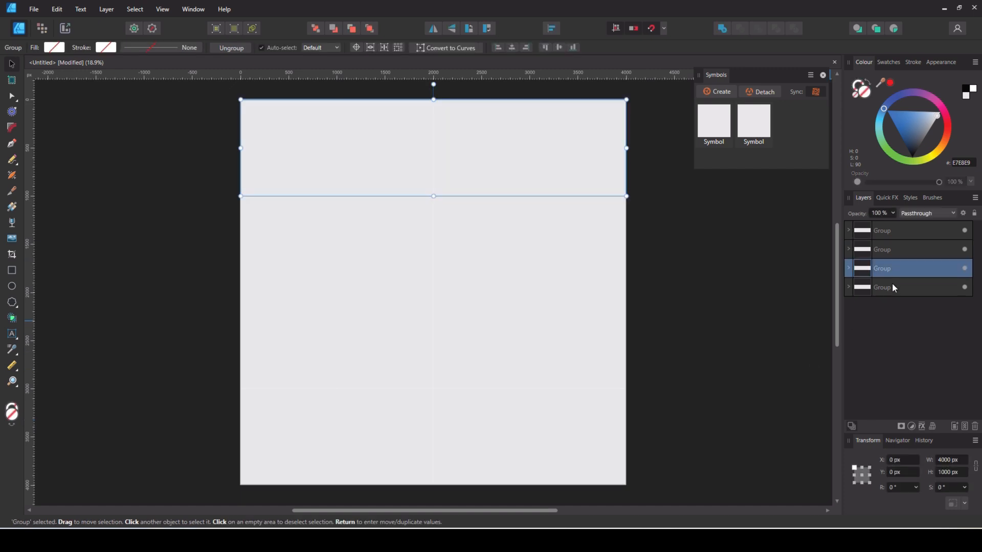
pyautogui.click(891, 285)
pyautogui.click(885, 268)
pyautogui.moveTo(879, 267); pyautogui.dragTo(879, 229)
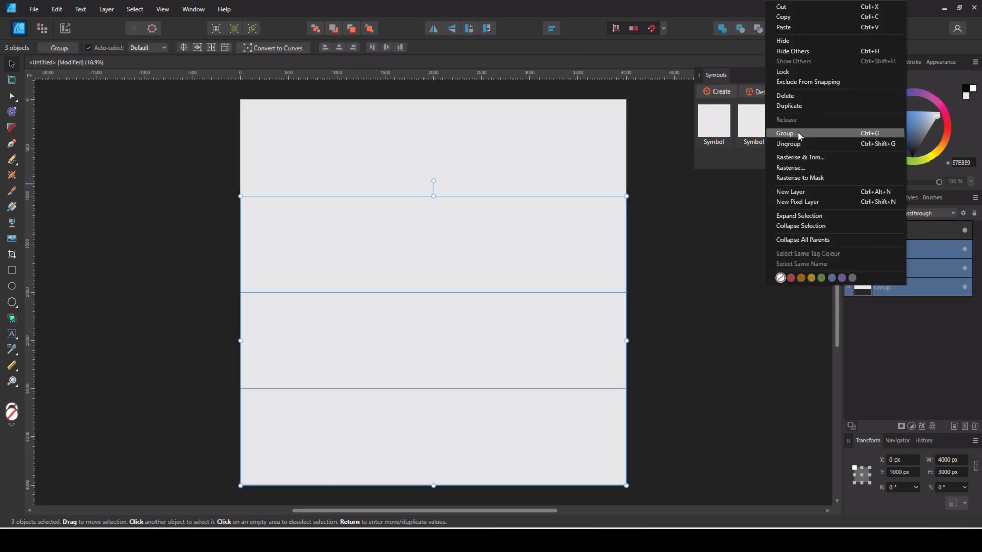
pyautogui.click(798, 133)
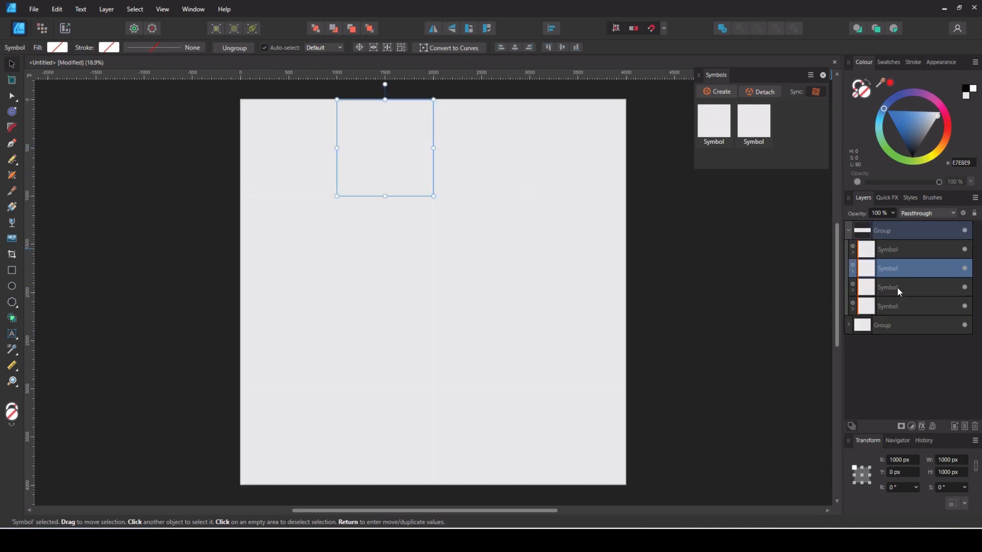
# Step: Reorder the symbols inside the top row's group, placing the row's leftmost square first and its neighbour second
pyautogui.click(898, 288)
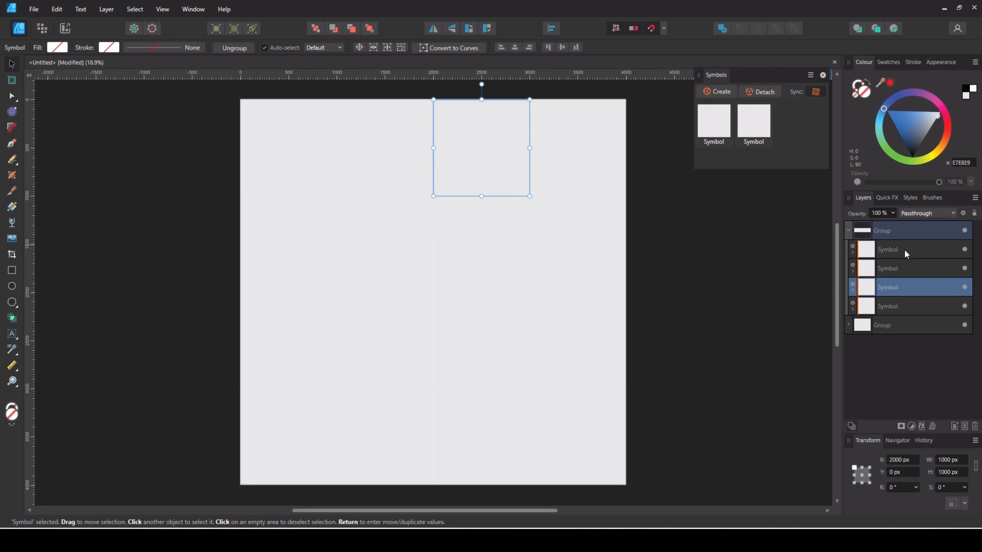
pyautogui.click(905, 306)
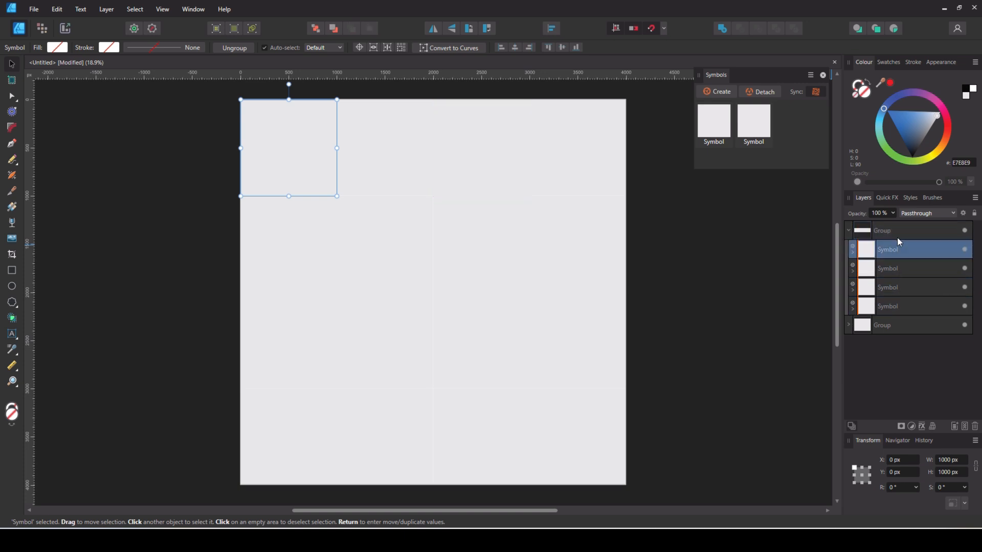
pyautogui.click(901, 290)
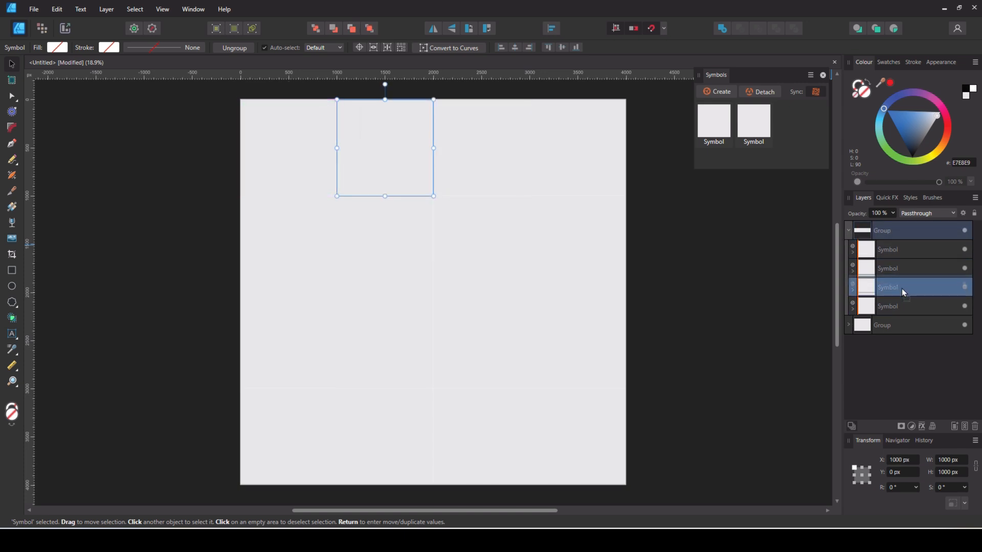
pyautogui.click(901, 261)
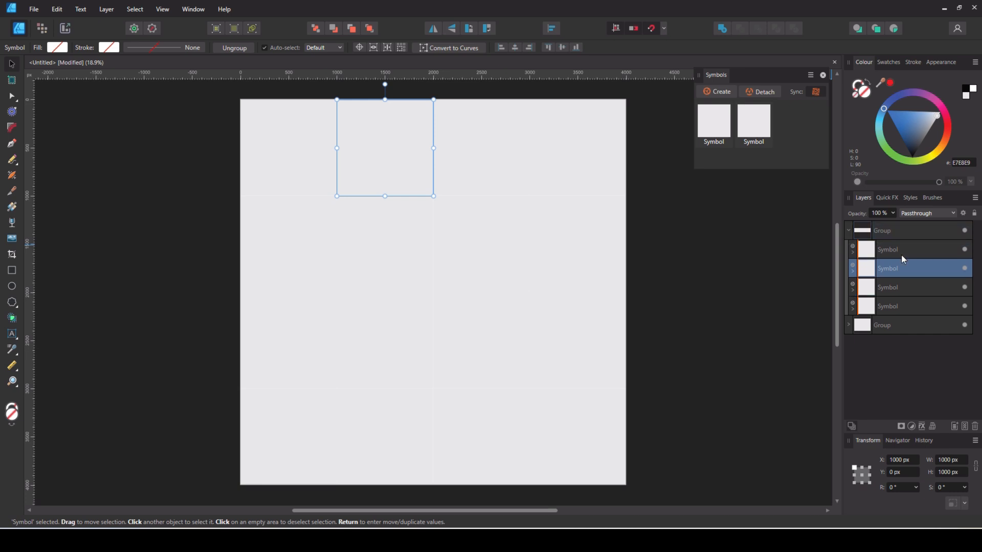
pyautogui.click(806, 320)
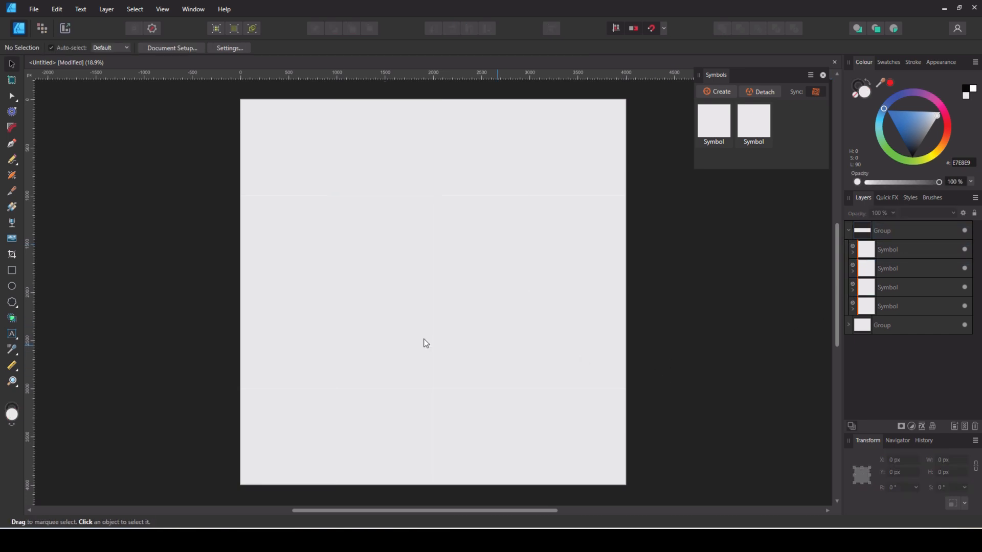
pyautogui.scroll(1, 296, 174)
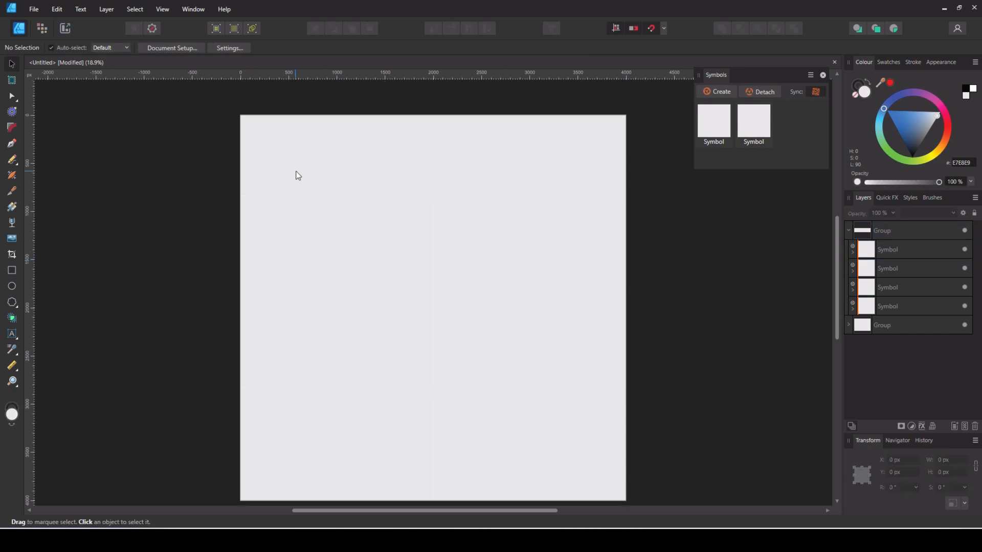
# Step: Expand the first two symbols of the top row's group to expose their rectangles in the layer stack
pyautogui.click(853, 253)
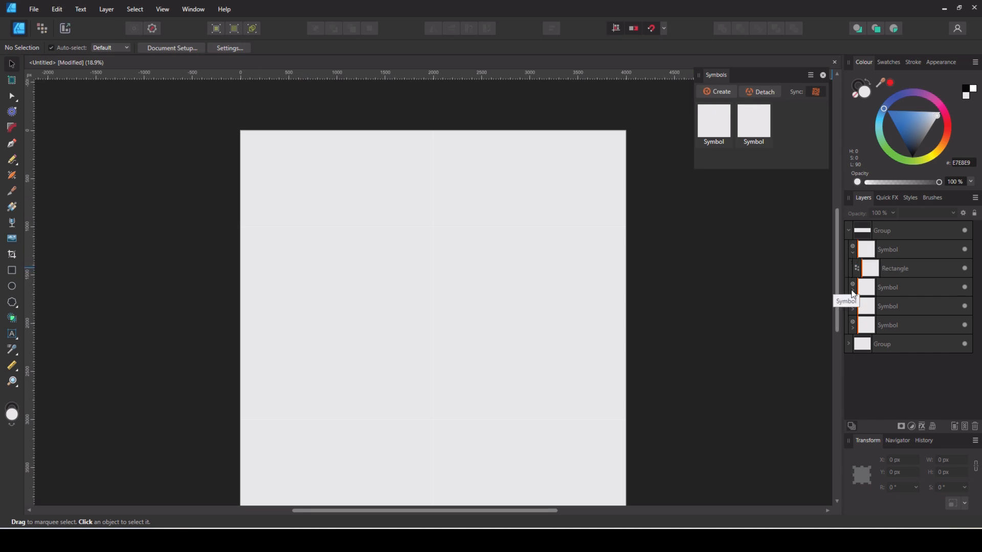
pyautogui.click(853, 291)
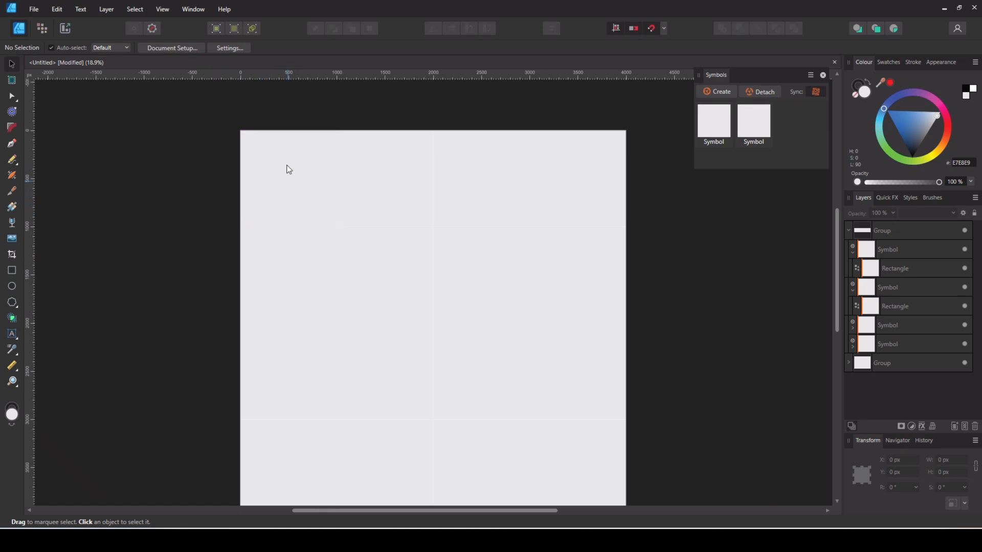
pyautogui.scroll(1, 269, 191)
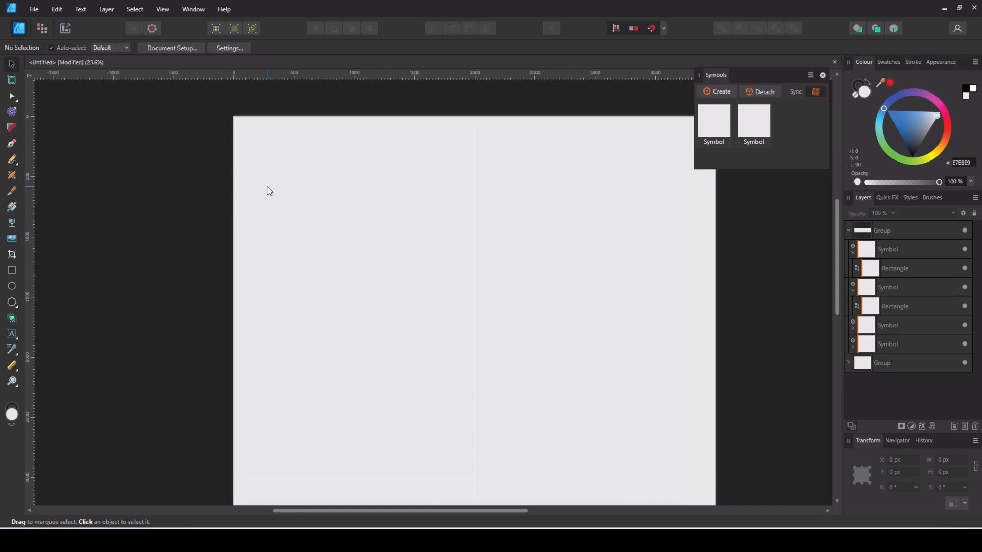
pyautogui.scroll(2, 261, 209)
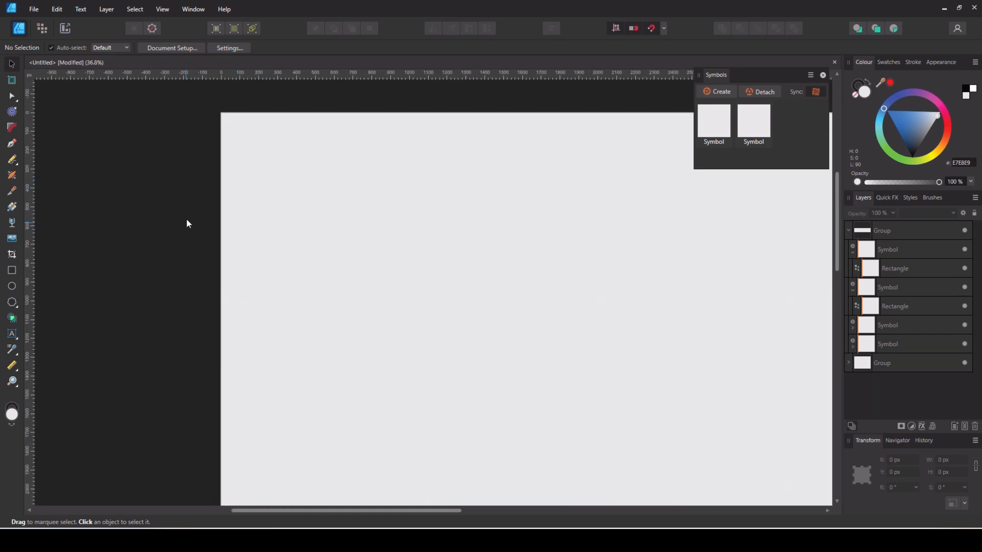
# Step: Set the Pencil to a blue 1E5FA8 fill with Use Fill and Auto Close enabled, testing it on a temporary shape beside the page
pyautogui.click(12, 159)
pyautogui.click(901, 118)
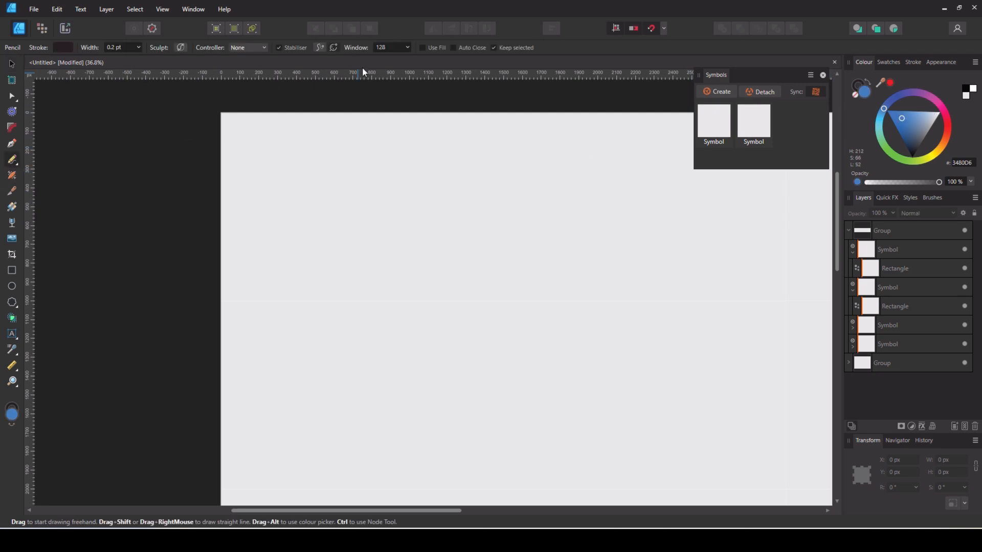
pyautogui.click(453, 47)
pyautogui.moveTo(156, 208)
pyautogui.mouseDown()
pyautogui.moveTo(105, 184)
pyautogui.moveTo(83, 192)
pyautogui.moveTo(66, 213)
pyautogui.moveTo(69, 251)
pyautogui.moveTo(98, 275)
pyautogui.moveTo(128, 273)
pyautogui.moveTo(164, 230)
pyautogui.moveTo(151, 185)
pyautogui.mouseUp()
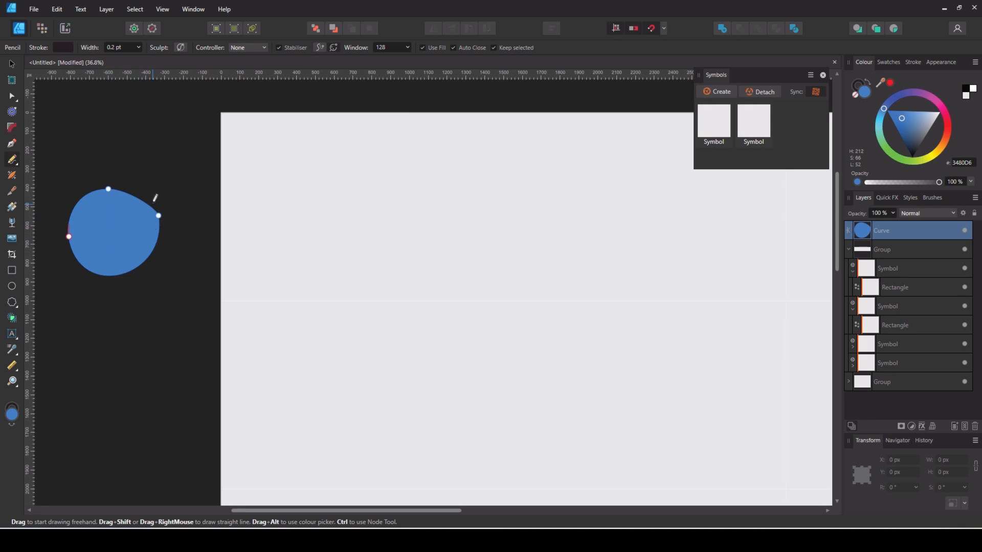
pyautogui.moveTo(902, 122)
pyautogui.mouseDown()
pyautogui.moveTo(915, 124)
pyautogui.moveTo(908, 134)
pyautogui.moveTo(901, 126)
pyautogui.mouseUp()
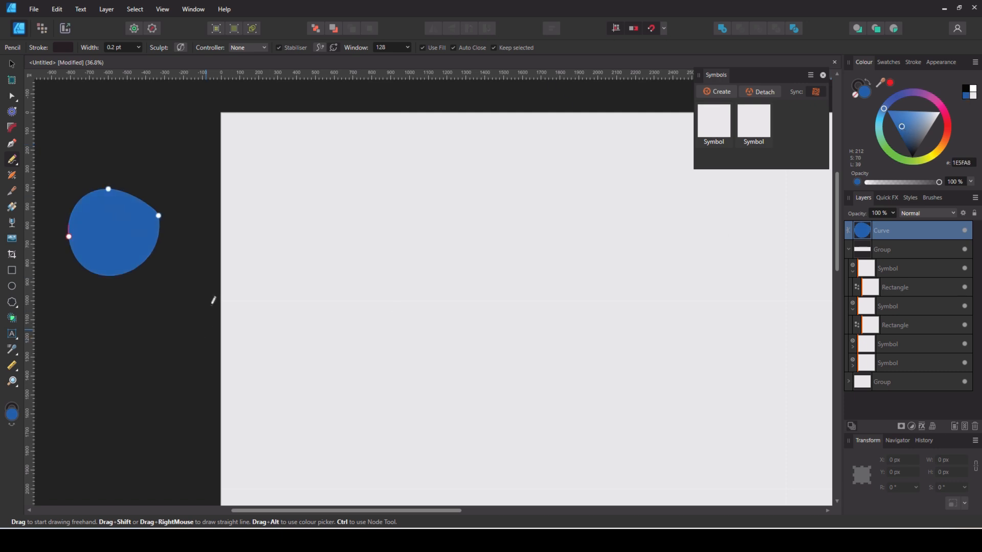
pyautogui.press('Delete')
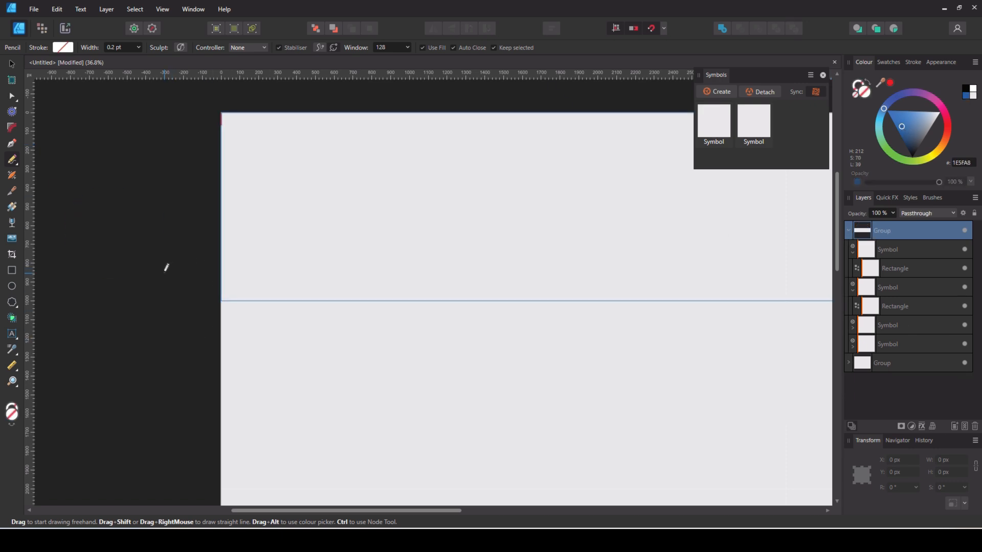
# Step: Draw a closed blue blob about 520 px wide inside the first symbol, directly above its rectangle
pyautogui.click(894, 268)
pyautogui.moveTo(341, 176)
pyautogui.mouseDown()
pyautogui.moveTo(270, 174)
pyautogui.moveTo(247, 215)
pyautogui.moveTo(255, 240)
pyautogui.moveTo(333, 250)
pyautogui.moveTo(354, 209)
pyautogui.moveTo(328, 161)
pyautogui.mouseUp()
pyautogui.scroll(-2, 605, 228)
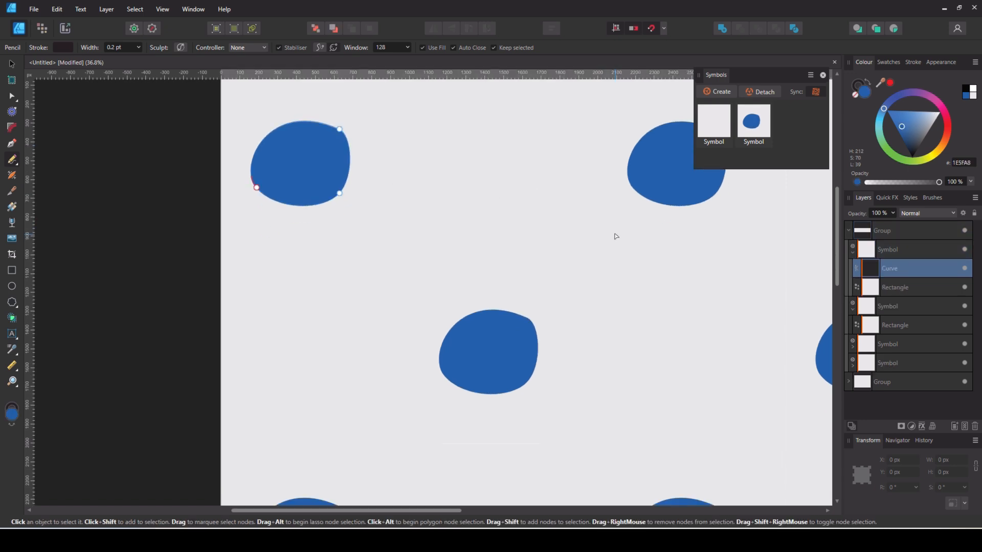
pyautogui.scroll(-5, 614, 266)
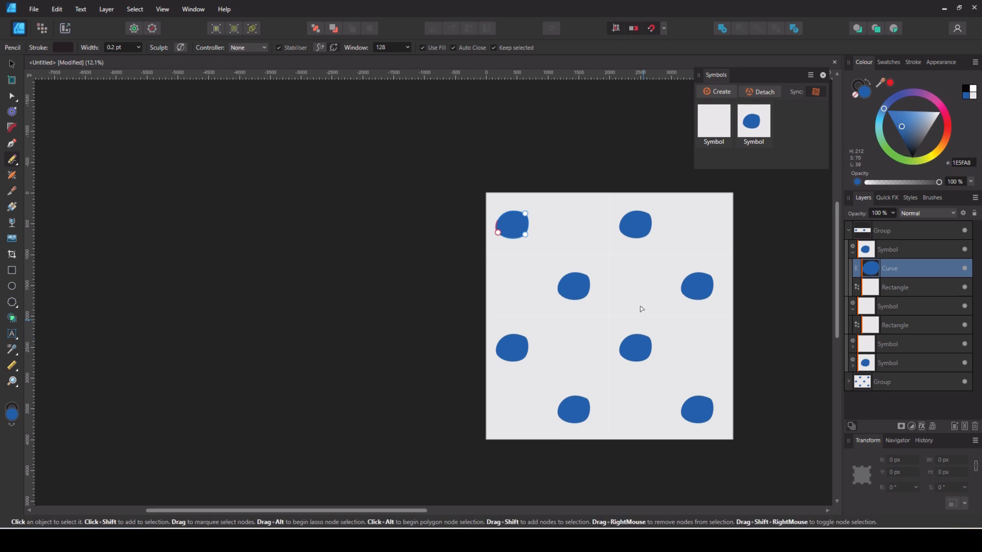
pyautogui.scroll(5, 626, 265)
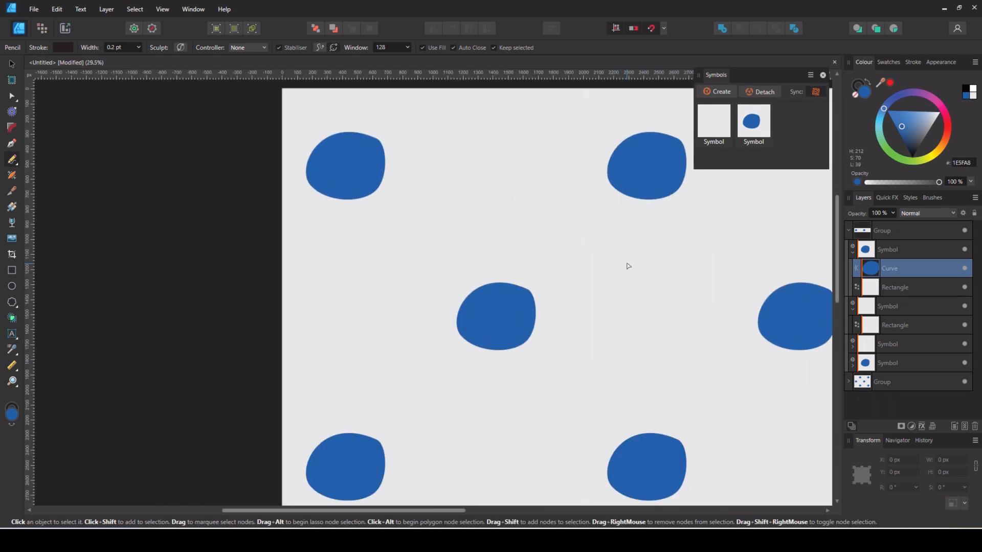
# Step: Tint the second symbol's rectangle a pale greenish grey, E7E9E7, undoing any stronger colour
pyautogui.click(898, 325)
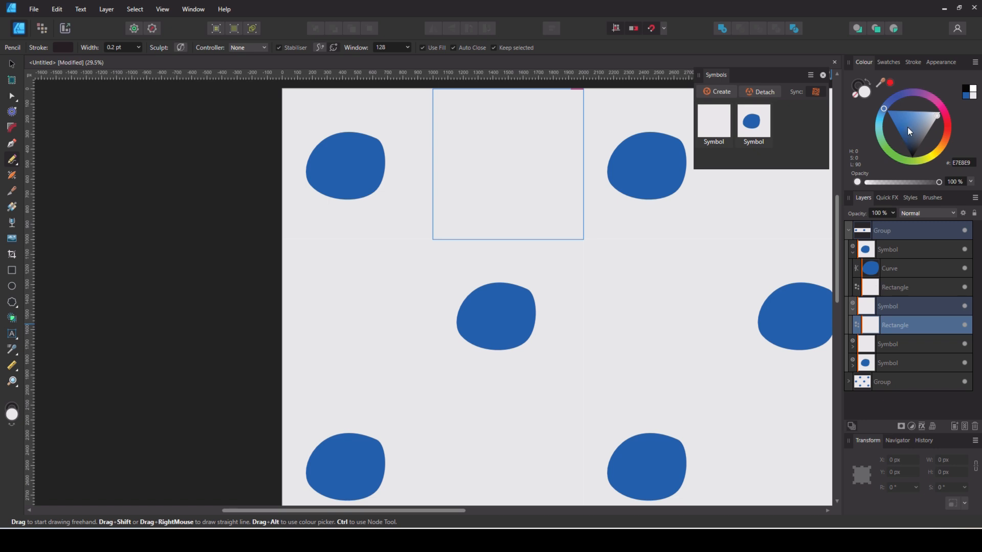
pyautogui.click(886, 149)
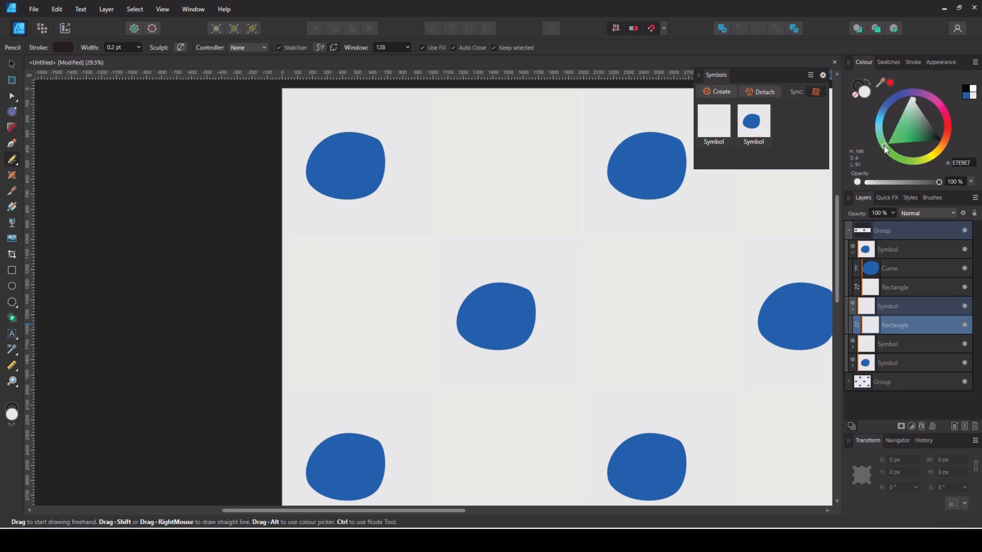
pyautogui.moveTo(898, 120)
pyautogui.mouseDown()
pyautogui.moveTo(908, 126)
pyautogui.moveTo(901, 132)
pyautogui.moveTo(911, 126)
pyautogui.moveTo(902, 125)
pyautogui.mouseUp()
pyautogui.hotkey('ctrl', 'z')
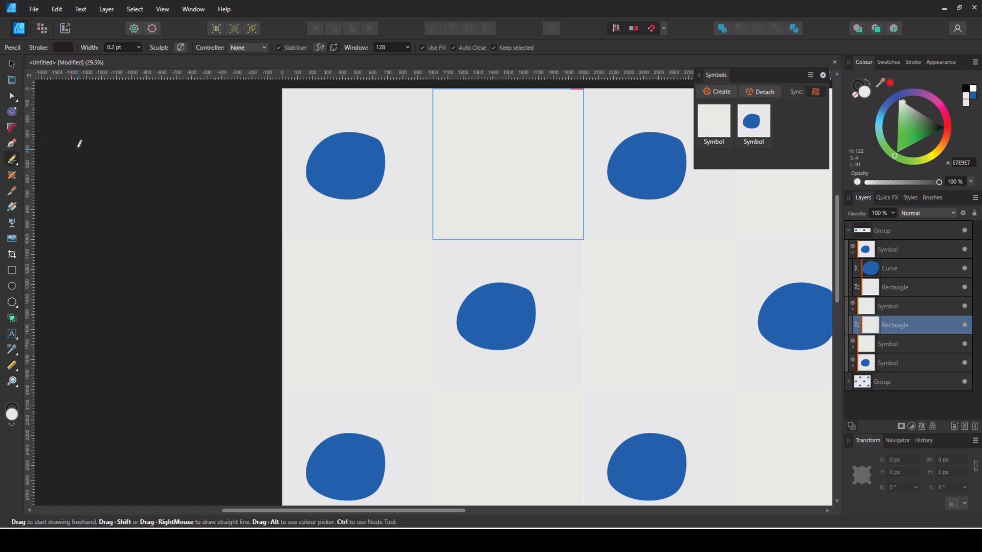
# Step: Draw a wavy closed shape filled with green 63D166 inside the second symbol's square, discarding the trial shape beside the page
pyautogui.moveTo(152, 173)
pyautogui.mouseDown()
pyautogui.moveTo(94, 174)
pyautogui.moveTo(72, 225)
pyautogui.moveTo(133, 276)
pyautogui.moveTo(180, 216)
pyautogui.moveTo(157, 166)
pyautogui.moveTo(129, 157)
pyautogui.mouseUp()
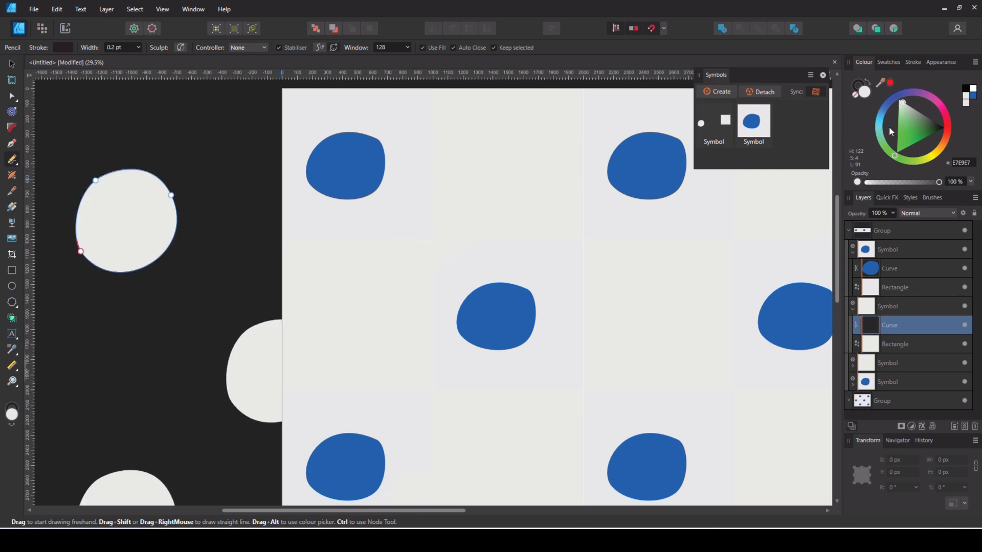
pyautogui.click(905, 127)
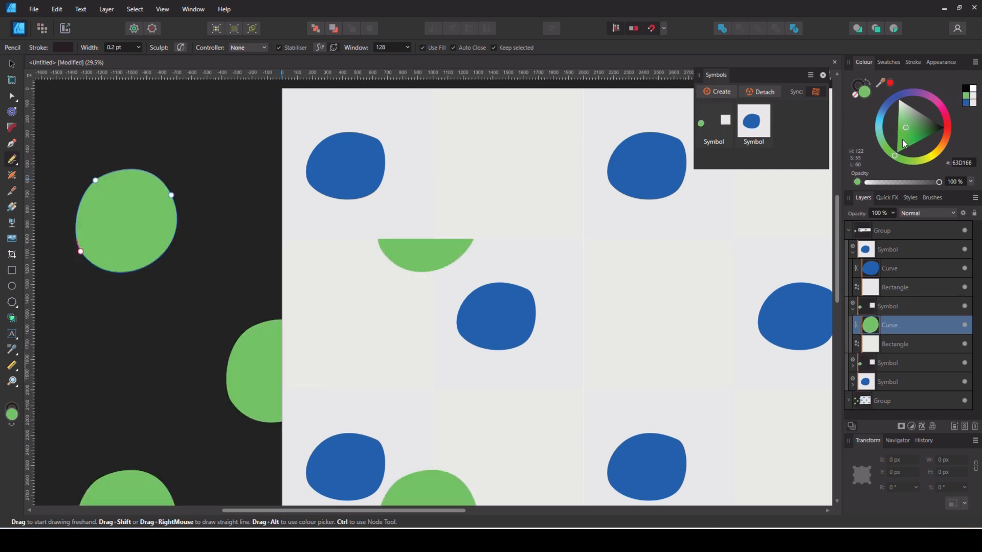
pyautogui.press('Delete')
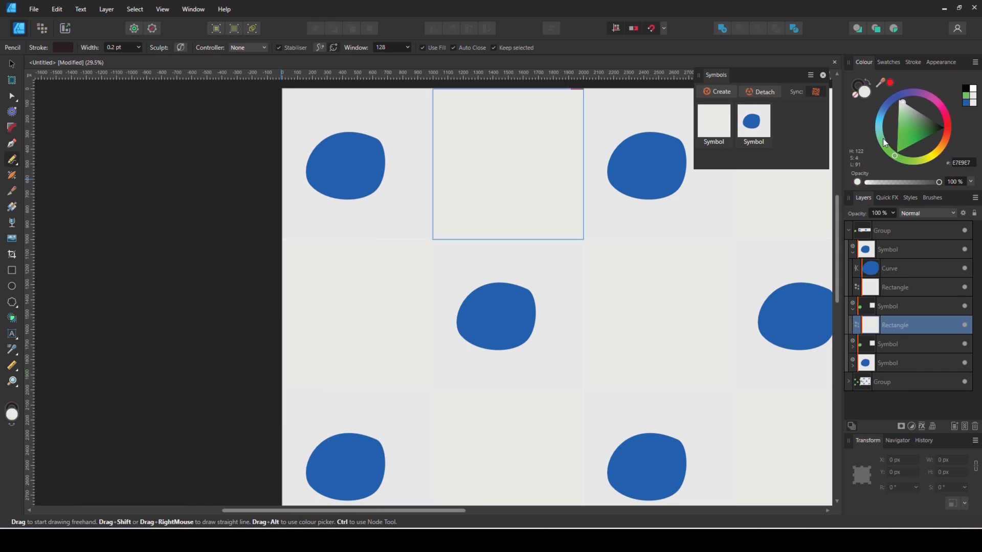
pyautogui.moveTo(553, 128)
pyautogui.mouseDown()
pyautogui.moveTo(506, 161)
pyautogui.moveTo(493, 108)
pyautogui.moveTo(466, 118)
pyautogui.moveTo(457, 182)
pyautogui.moveTo(483, 228)
pyautogui.moveTo(510, 196)
pyautogui.moveTo(526, 194)
pyautogui.moveTo(544, 220)
pyautogui.moveTo(573, 173)
pyautogui.moveTo(541, 105)
pyautogui.mouseUp()
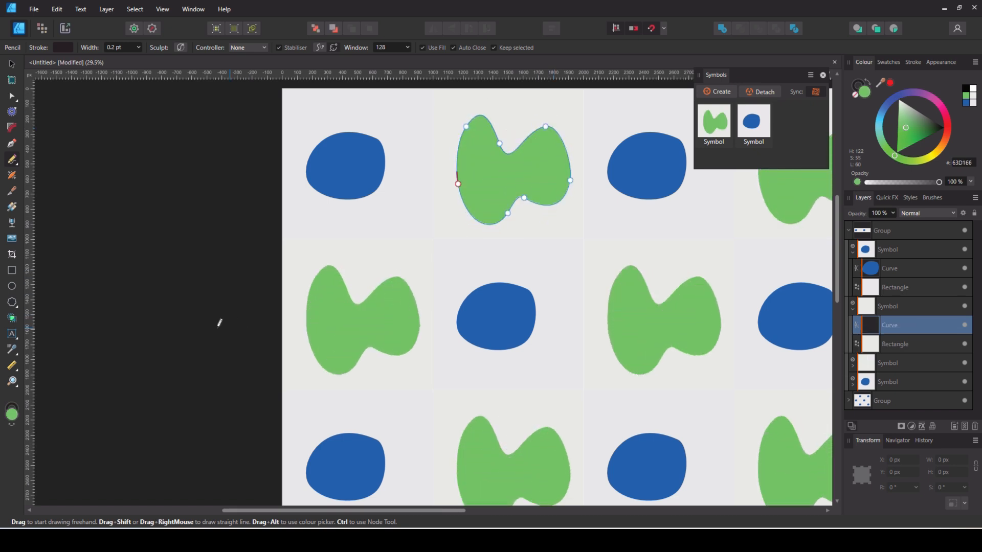
pyautogui.click(12, 64)
pyautogui.click(217, 202)
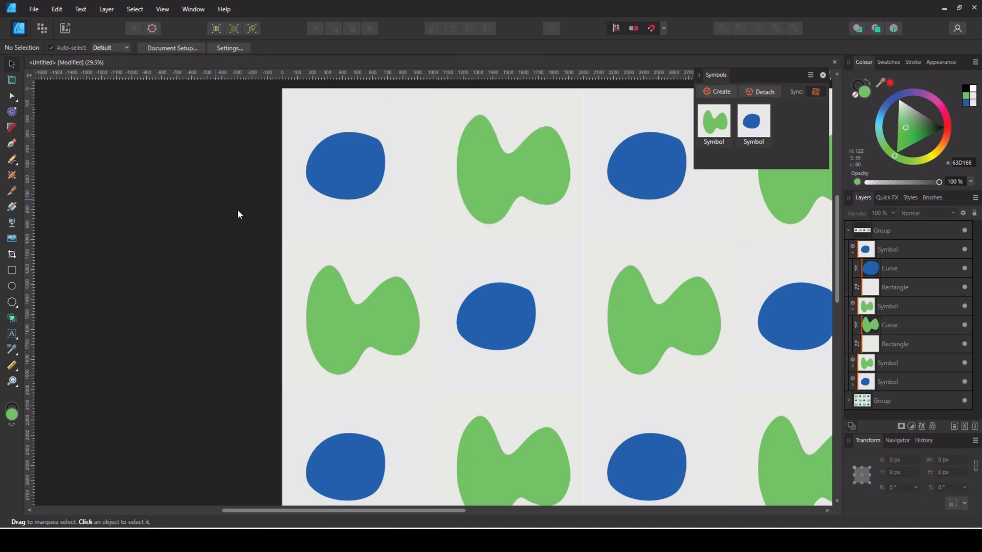
# Step: Fill the first symbol's background rectangle with green 52FB84
pyautogui.scroll(-2, 542, 294)
pyautogui.scroll(-2, 815, 296)
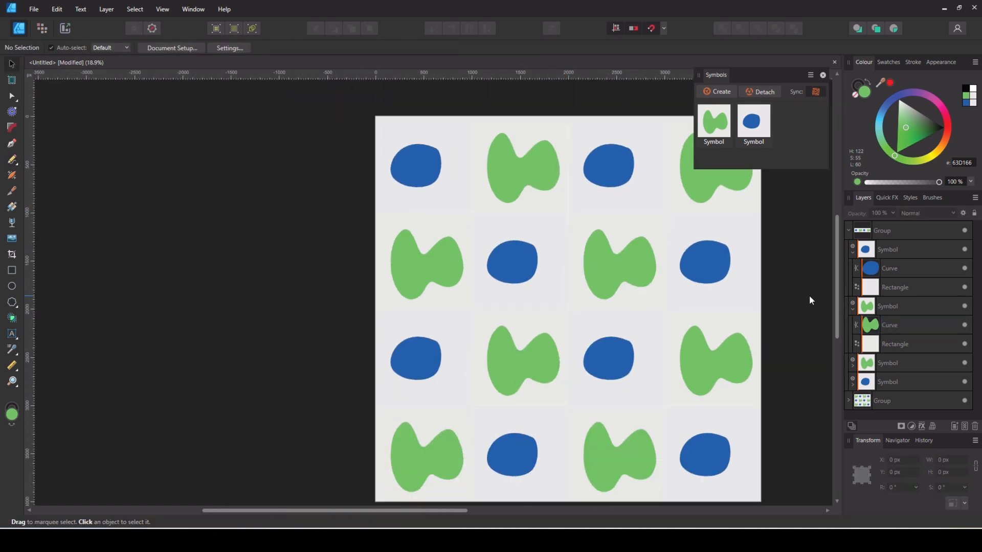
pyautogui.moveTo(439, 512); pyautogui.dragTo(542, 511)
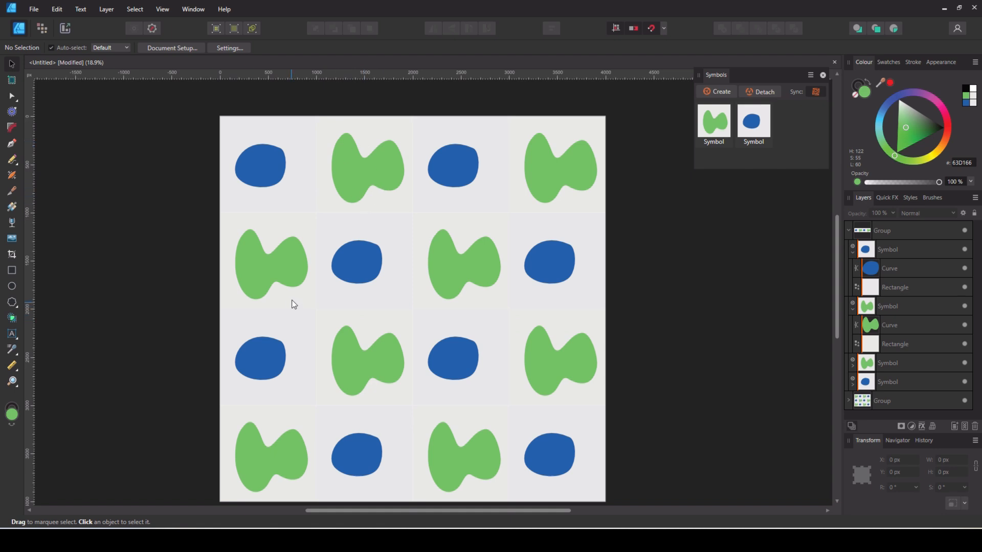
pyautogui.click(900, 287)
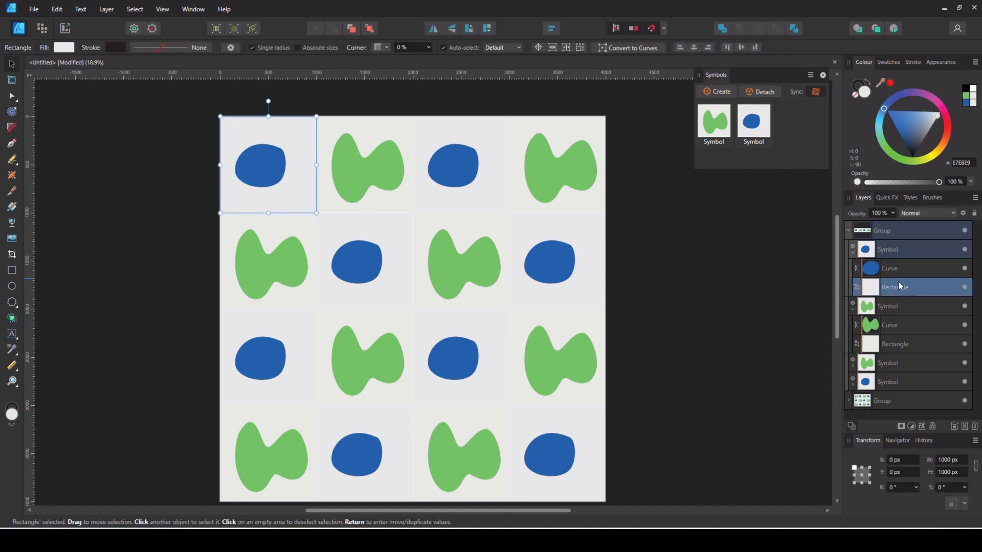
pyautogui.moveTo(909, 115); pyautogui.dragTo(909, 120)
pyautogui.click(887, 151)
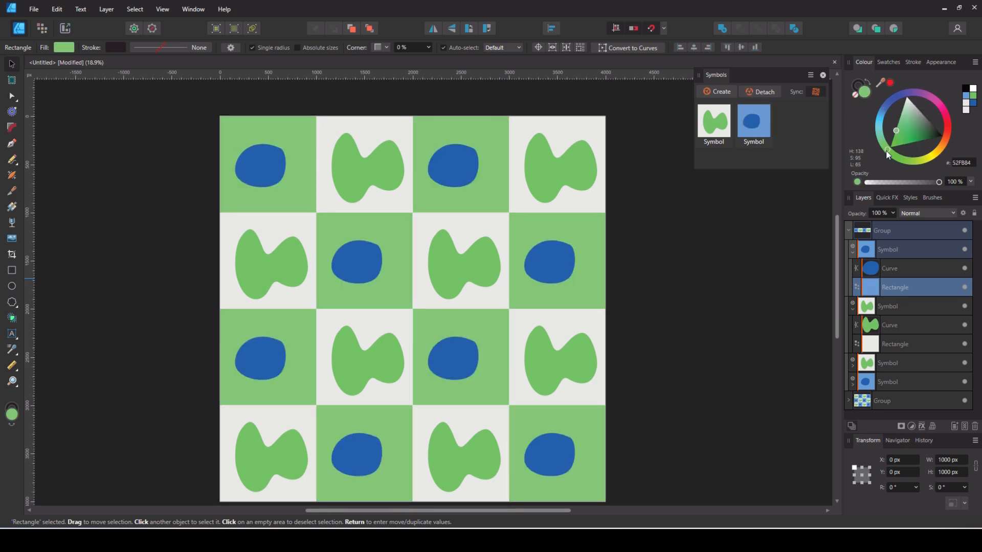
# Step: Fill the second symbol's background rectangle with the recently used blue 1E5FA8
pyautogui.click(379, 140)
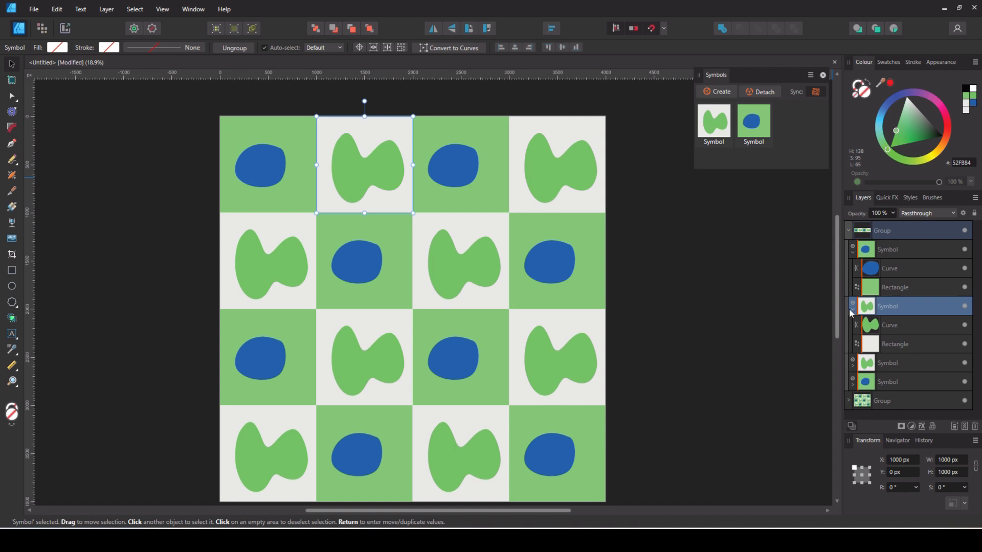
pyautogui.click(877, 344)
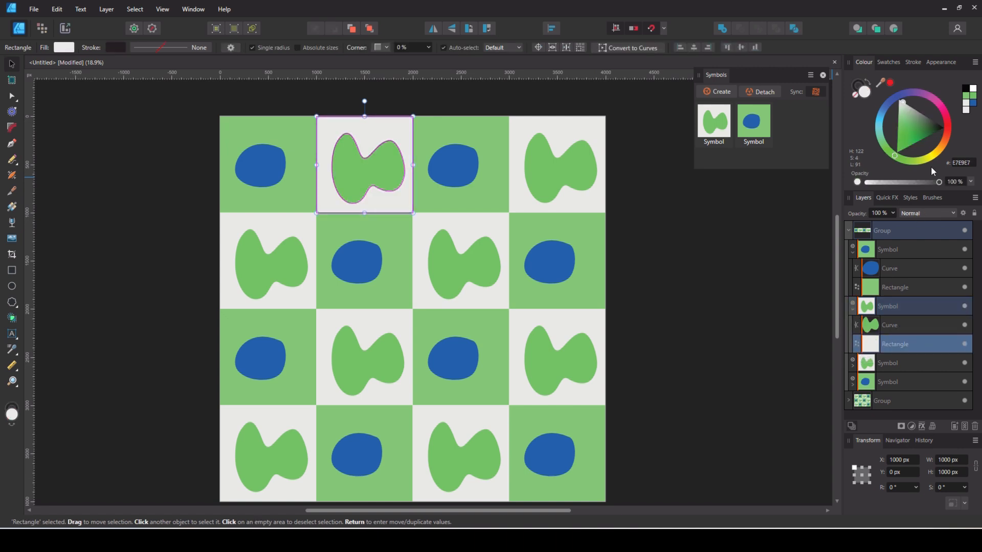
pyautogui.click(968, 97)
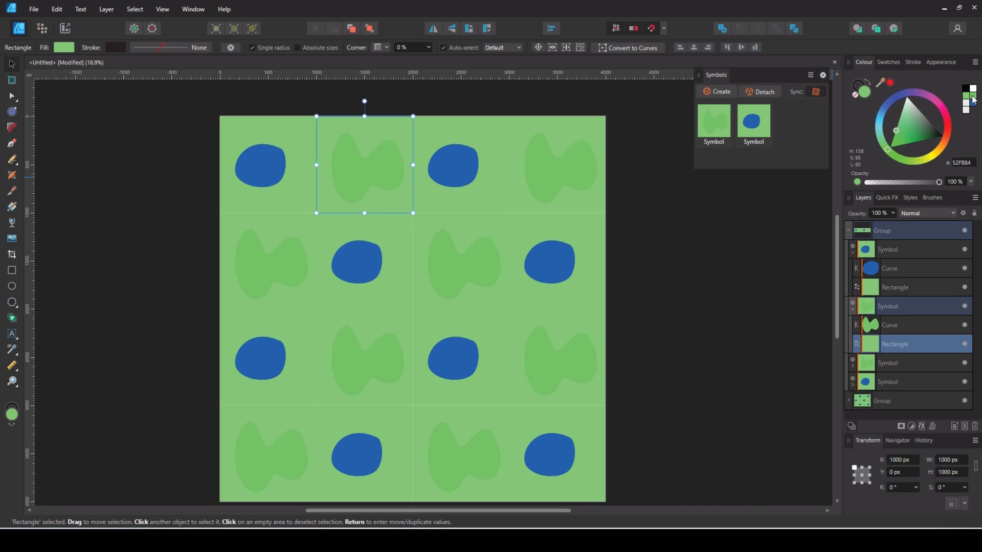
pyautogui.click(973, 106)
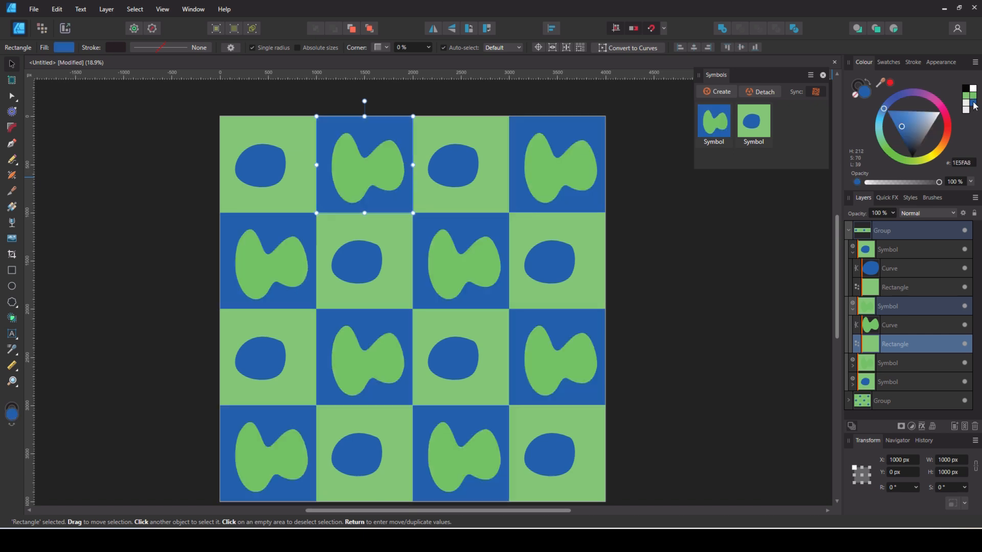
pyautogui.click(756, 352)
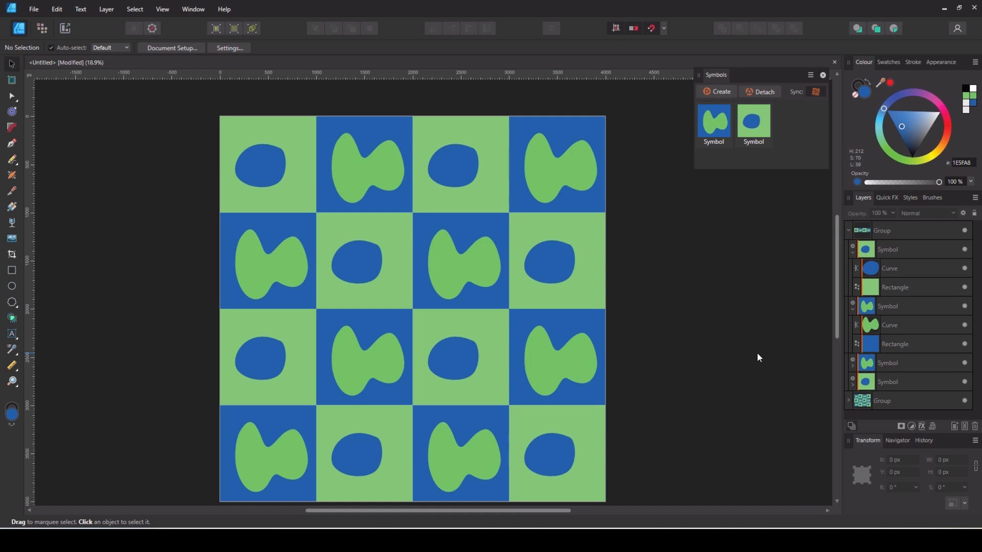
# Step: Delete the blue blob from the first symbol and the green wavy shape from the second symbol
pyautogui.click(266, 159)
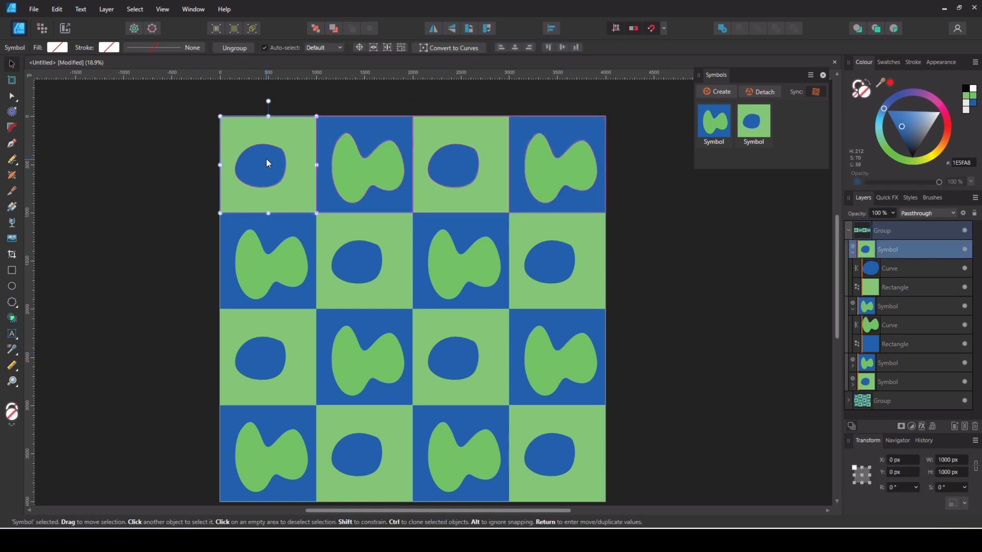
pyautogui.doubleClick(266, 160)
pyautogui.press('Delete')
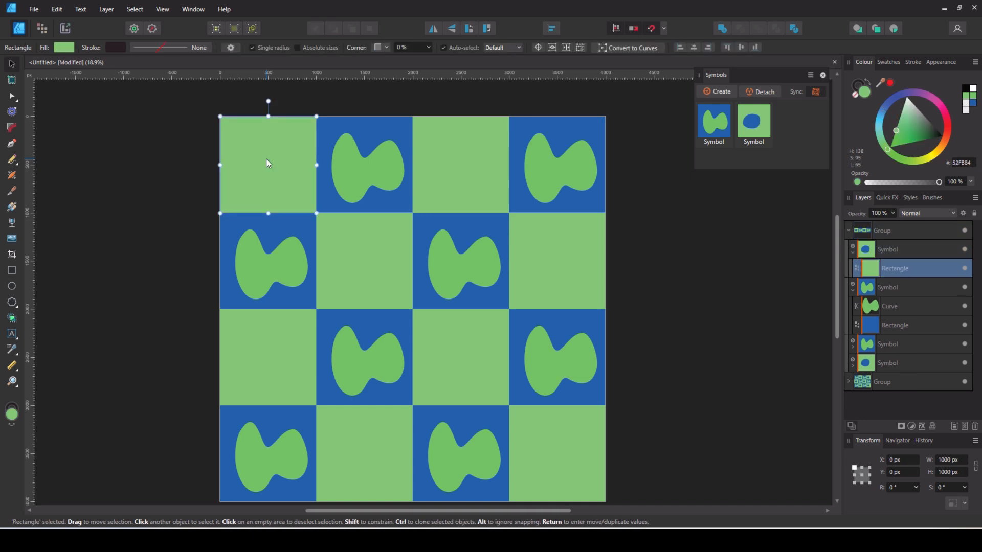
pyautogui.doubleClick(386, 177)
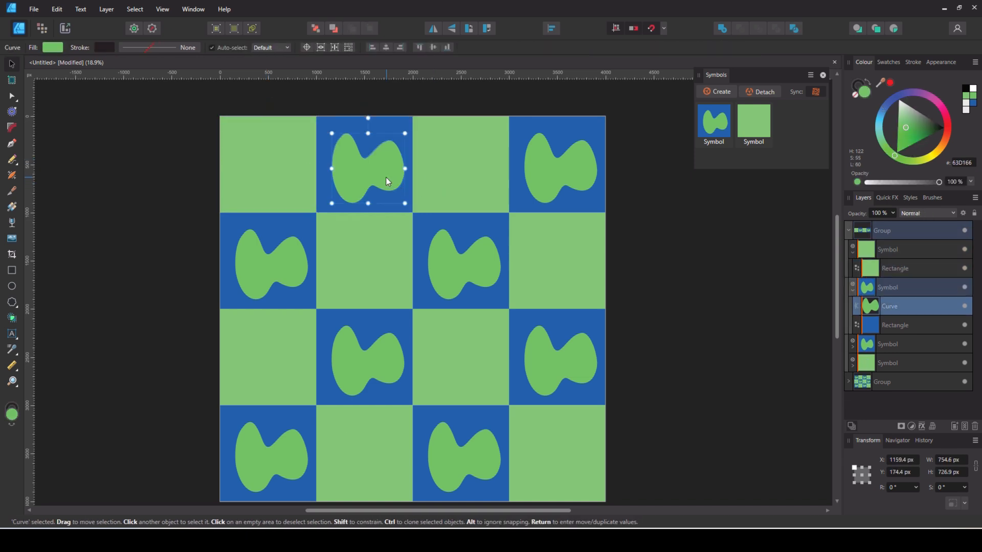
pyautogui.press('Delete')
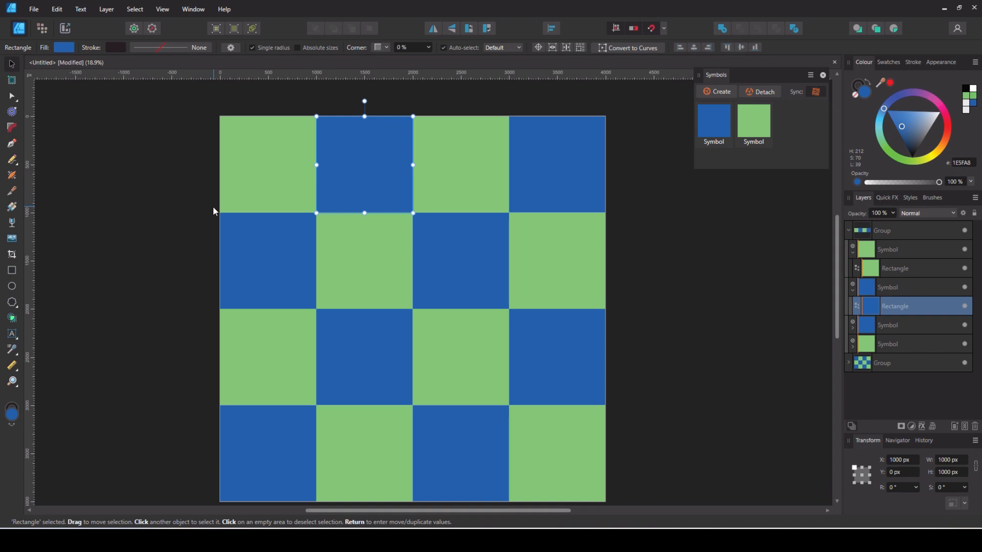
# Step: Place the easter egg-56 and easter egg-43 images beside the page and move easter egg-56 over the first green square
pyautogui.click(180, 230)
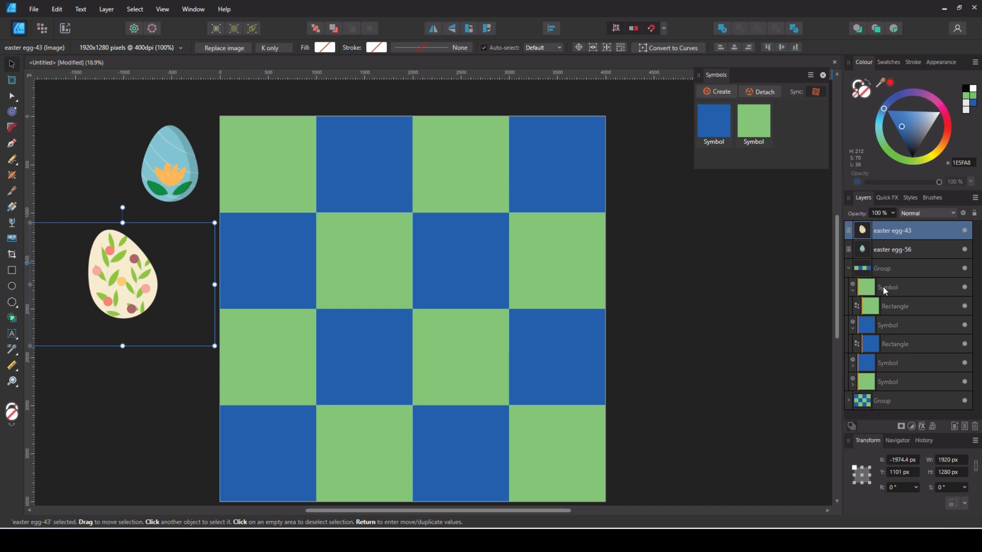
pyautogui.click(898, 307)
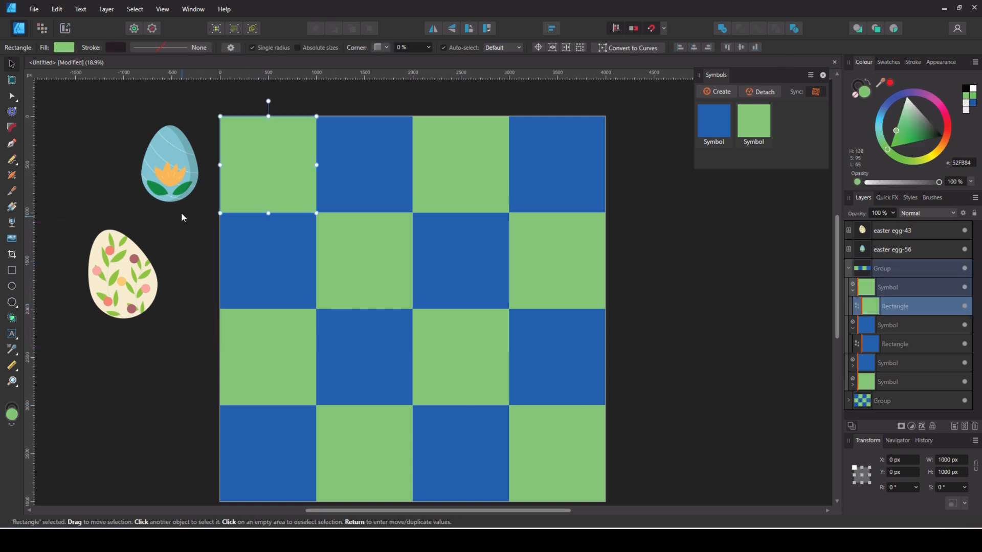
pyautogui.moveTo(177, 184); pyautogui.dragTo(272, 178)
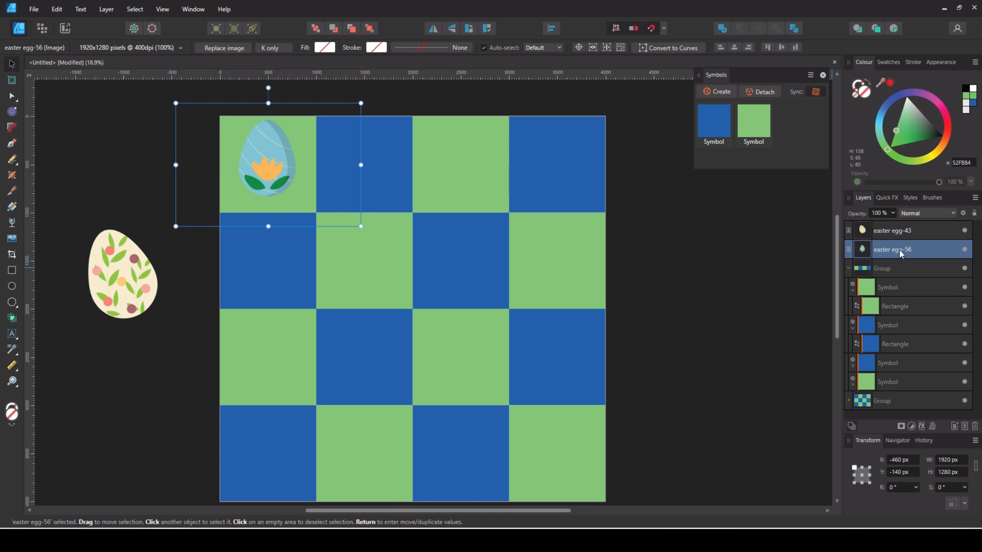
# Step: Nest easter egg-56 inside the first green symbol, scale it down and move it to the square's upper-left area
pyautogui.moveTo(901, 251); pyautogui.dragTo(913, 294)
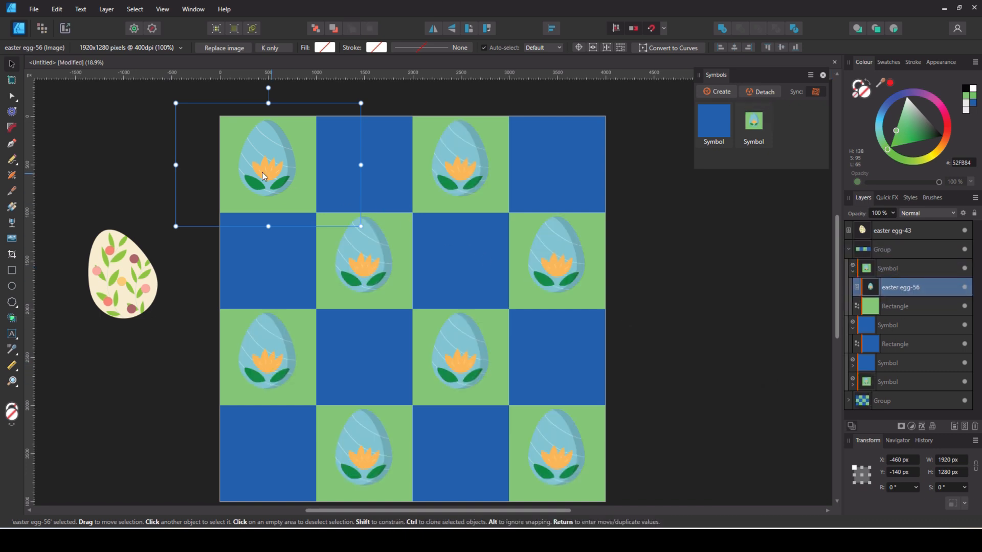
pyautogui.click(776, 308)
pyautogui.click(875, 285)
pyautogui.moveTo(361, 226); pyautogui.dragTo(337, 211)
pyautogui.moveTo(315, 205); pyautogui.dragTo(311, 201)
pyautogui.moveTo(252, 167); pyautogui.dragTo(270, 181)
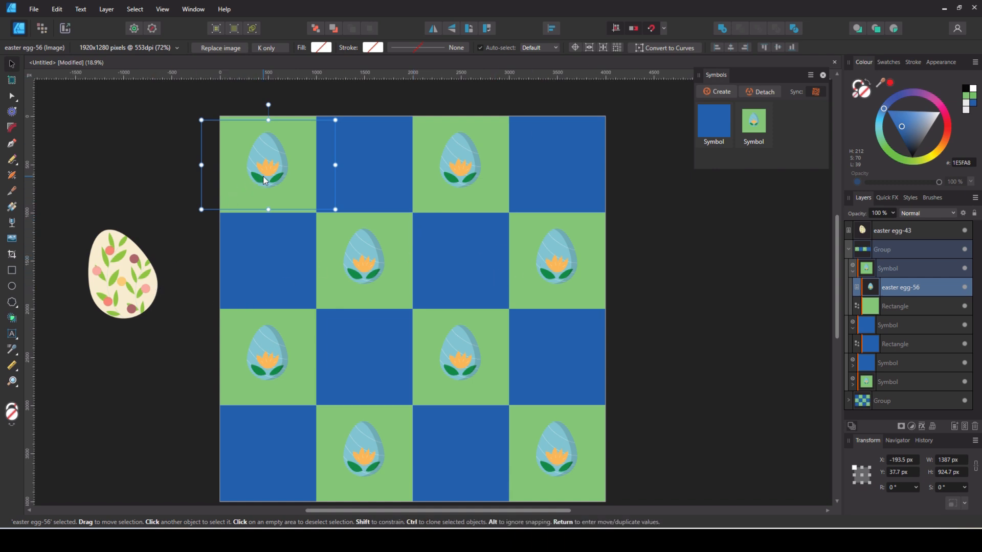
pyautogui.moveTo(334, 208); pyautogui.dragTo(295, 180)
# Step: Scale down easter egg-43, place it in the lower-right area of the first green square and nest it in that symbol
pyautogui.click(131, 285)
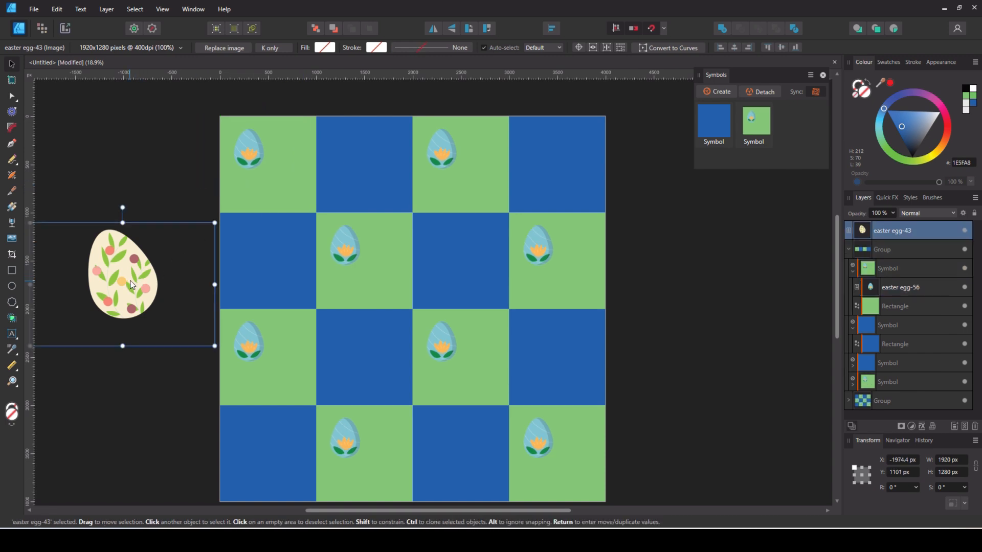
pyautogui.moveTo(215, 346); pyautogui.dragTo(127, 288)
pyautogui.moveTo(103, 252); pyautogui.dragTo(314, 181)
pyautogui.moveTo(289, 134); pyautogui.dragTo(326, 151)
pyautogui.moveTo(295, 191); pyautogui.dragTo(286, 192)
pyautogui.moveTo(886, 228); pyautogui.dragTo(900, 273)
pyautogui.click(753, 505)
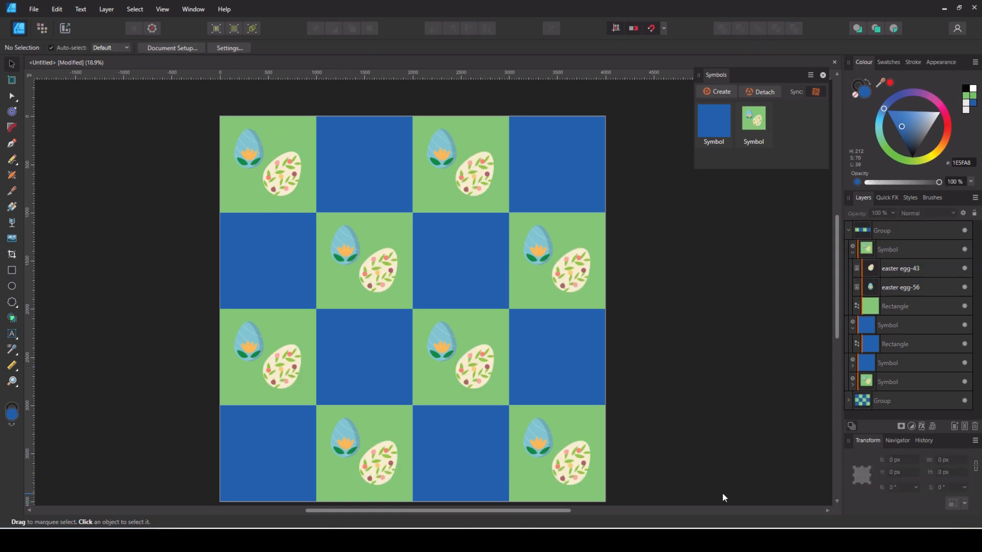
# Step: Move easter egg-43 into the blue symbol and centre one egg in each of the two symbols
pyautogui.moveTo(900, 268); pyautogui.dragTo(894, 328)
pyautogui.scroll(-2, 590, 351)
pyautogui.moveTo(441, 511); pyautogui.dragTo(464, 511)
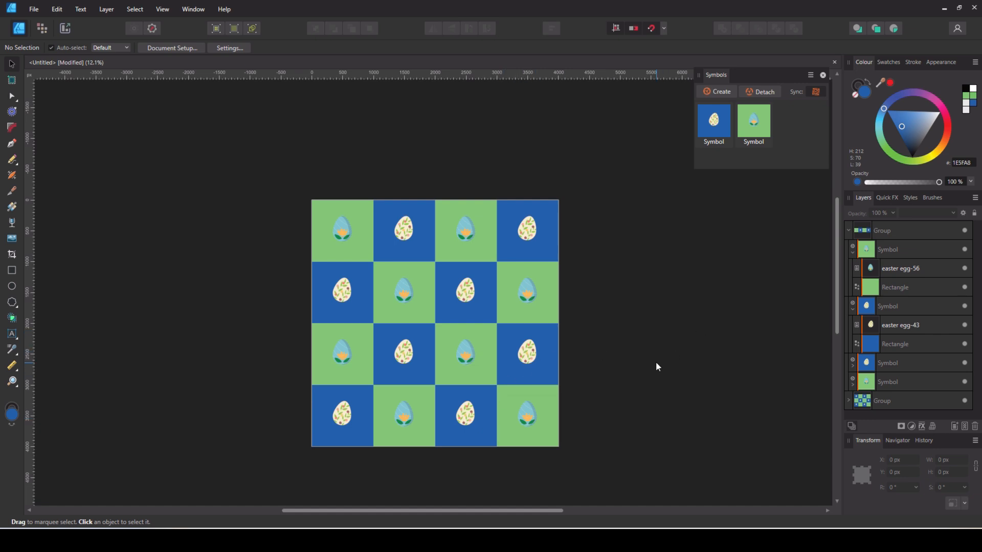
# Step: Select the whole pattern to check its extent, deselect it and open the file commands
pyautogui.moveTo(257, 137); pyautogui.dragTo(602, 488)
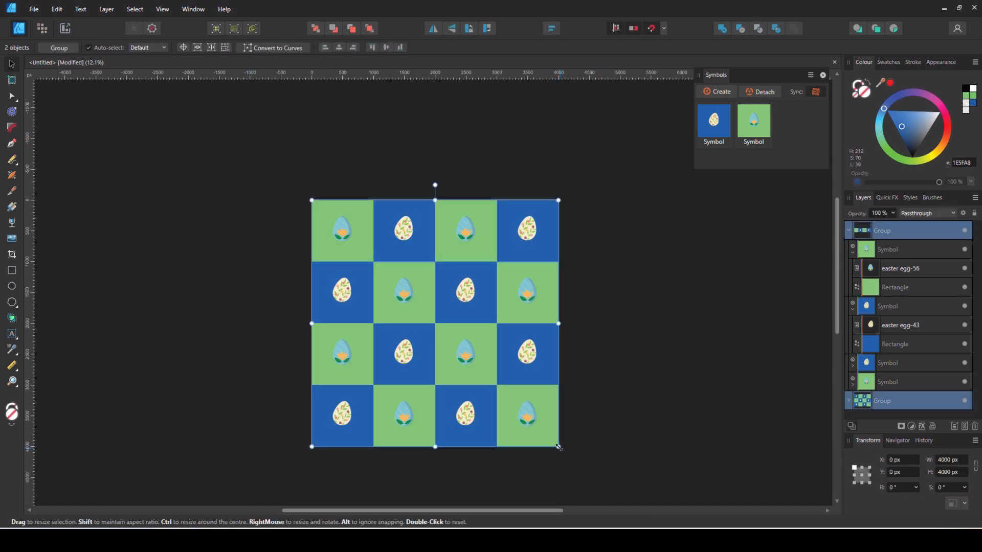
pyautogui.click(612, 470)
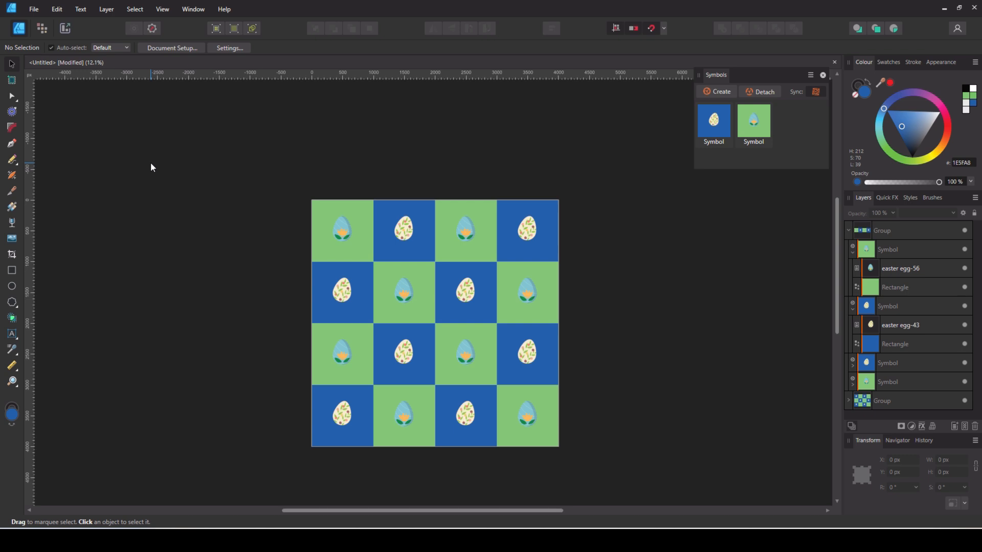
pyautogui.click(36, 10)
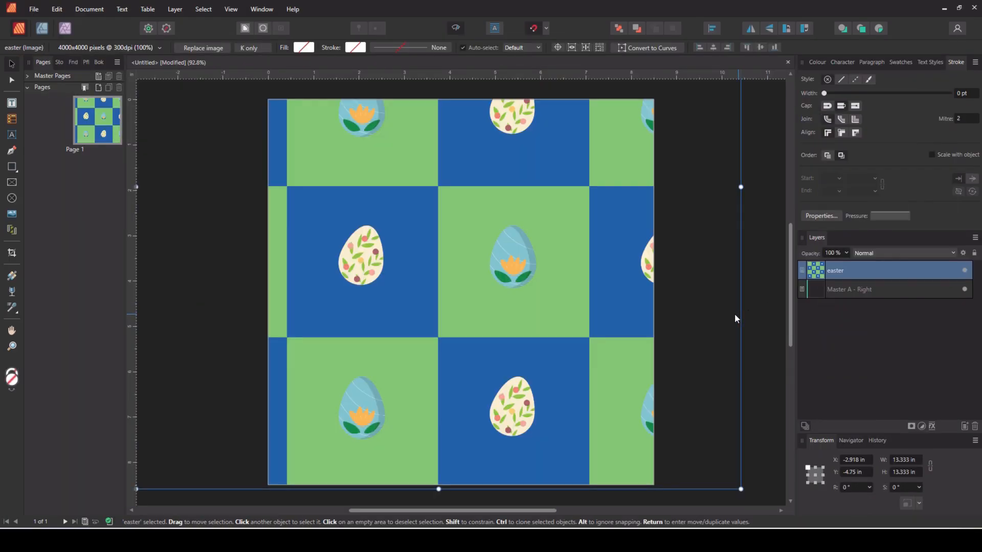
# Step: Align the easter image with the page corner and scale it to 8.5 × 8.5 in so it covers the page
pyautogui.scroll(-2, 726, 316)
pyautogui.scroll(-1, 720, 324)
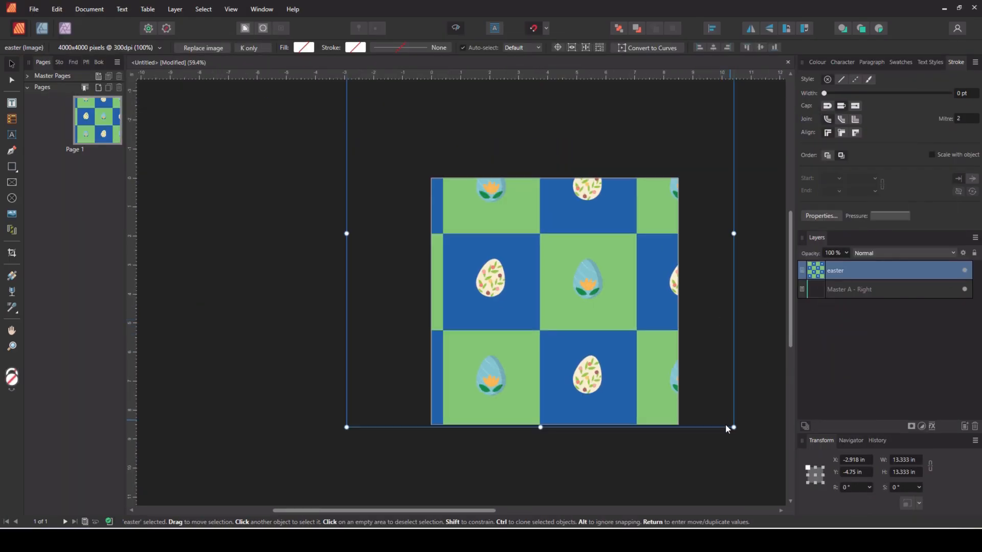
pyautogui.moveTo(735, 429); pyautogui.dragTo(456, 201)
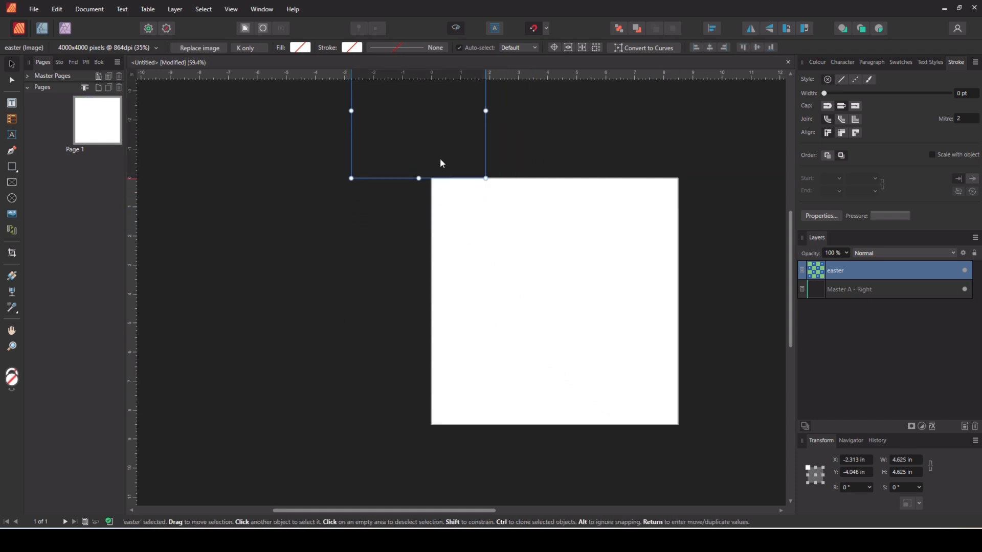
pyautogui.moveTo(440, 160); pyautogui.dragTo(522, 284)
pyautogui.moveTo(565, 312); pyautogui.dragTo(687, 418)
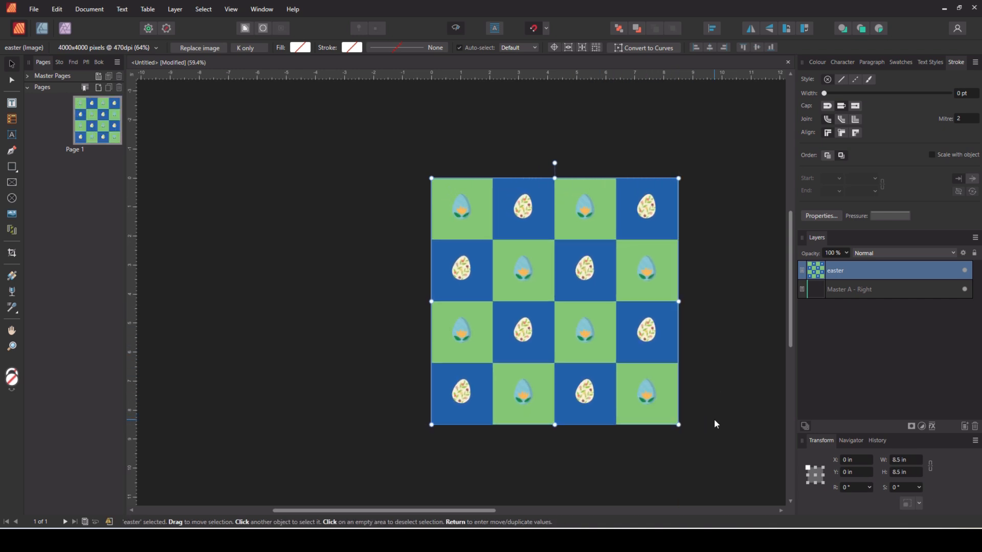
# Step: Shrink the easter image to a quarter of the page and duplicate it into a 2 × 2 arrangement filling the page
pyautogui.moveTo(447, 511); pyautogui.dragTo(540, 510)
pyautogui.click(690, 409)
pyautogui.click(522, 383)
pyautogui.moveTo(553, 424); pyautogui.dragTo(507, 292)
pyautogui.click(519, 399)
pyautogui.moveTo(584, 399); pyautogui.dragTo(263, 119)
pyautogui.keyDown('ctrl'); pyautogui.moveTo(352, 214); pyautogui.dragTo(387, 349); pyautogui.keyUp('ctrl')
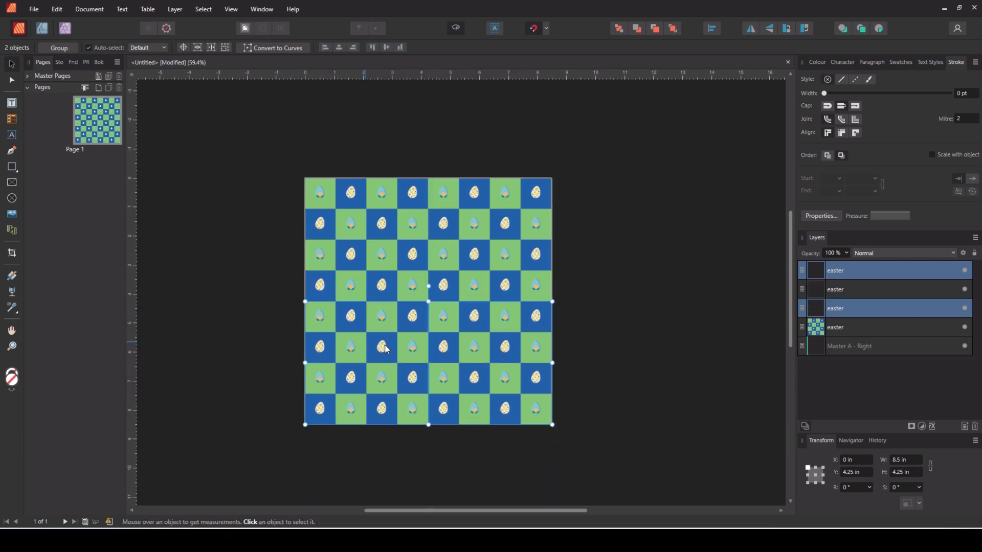
# Step: Shrink the four easter tiles into the page's upper-left quarter and duplicate them across to fill the upper half
pyautogui.click(648, 266)
pyautogui.scroll(2, 481, 287)
pyautogui.scroll(-3, 476, 281)
pyautogui.moveTo(596, 458); pyautogui.dragTo(272, 153)
pyautogui.moveTo(538, 396); pyautogui.dragTo(429, 307)
pyautogui.moveTo(394, 263); pyautogui.dragTo(494, 266)
pyautogui.moveTo(606, 376); pyautogui.dragTo(575, 336)
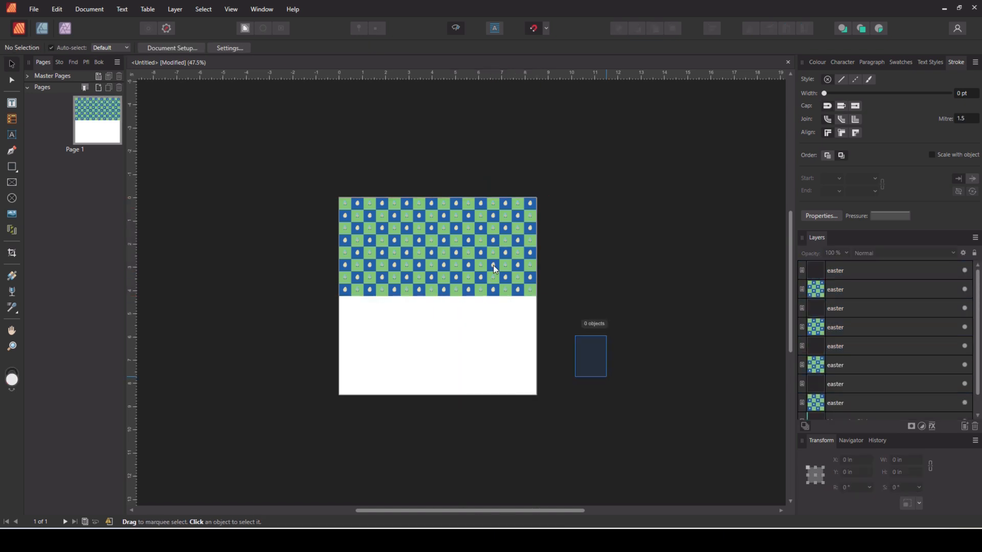
# Step: Duplicate the eight easter tiles from the upper half into the lower half of the page and inspect the tiling
pyautogui.moveTo(495, 270); pyautogui.dragTo(308, 192)
pyautogui.moveTo(385, 242); pyautogui.dragTo(384, 342)
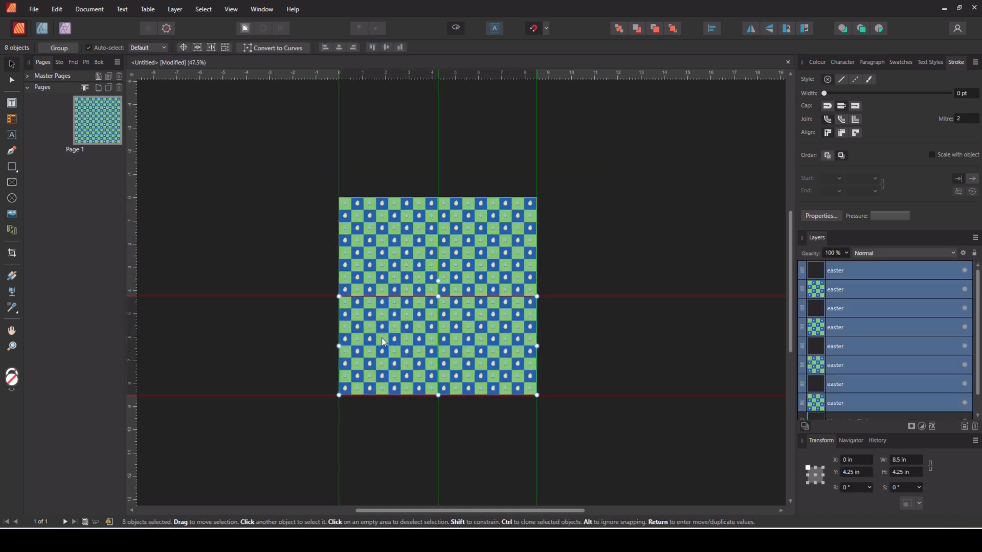
pyautogui.click(637, 307)
pyautogui.scroll(5, 471, 324)
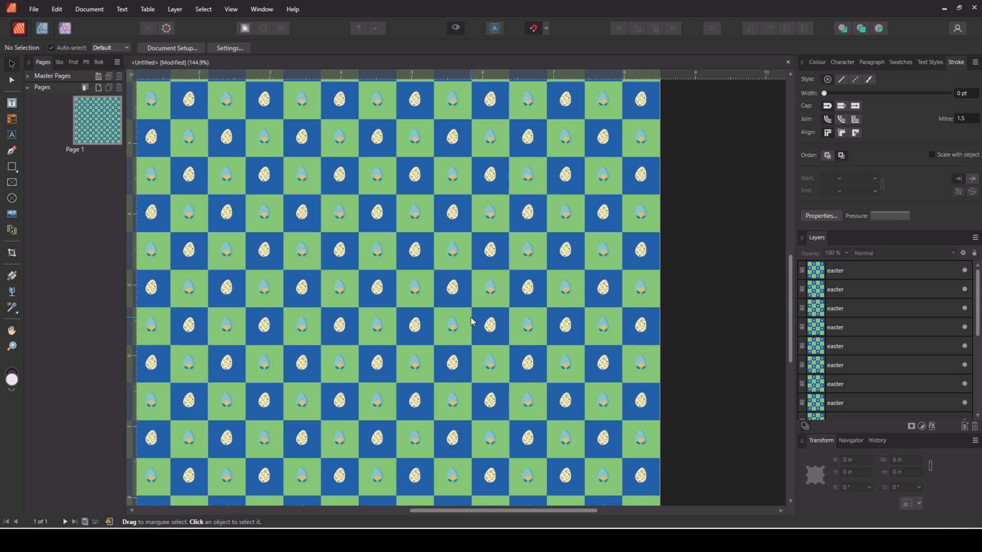
pyautogui.scroll(-4, 471, 321)
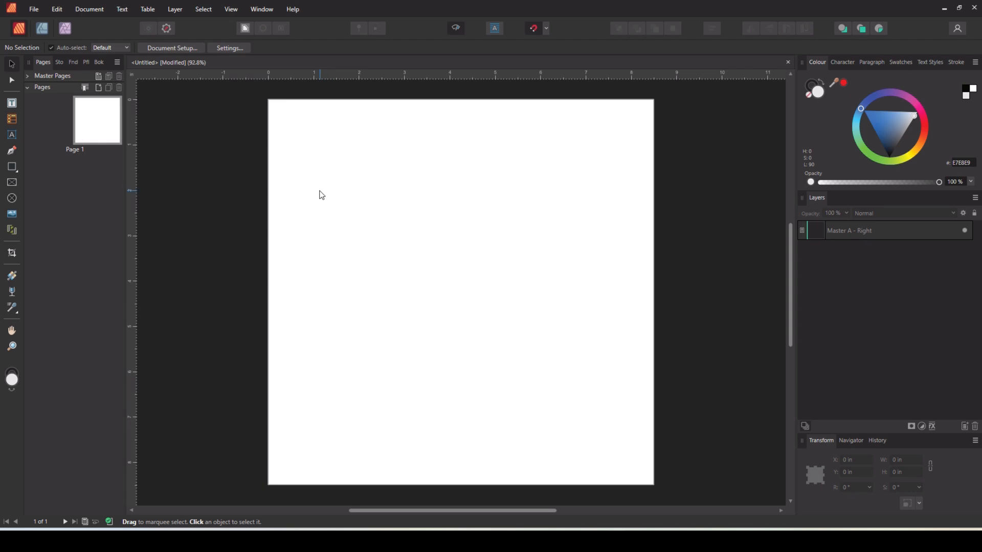
# Step: Draw an 8.5 × 8.5 in rectangle covering the blank page and give it a bitmap fill using the easter PNG
pyautogui.click(12, 168)
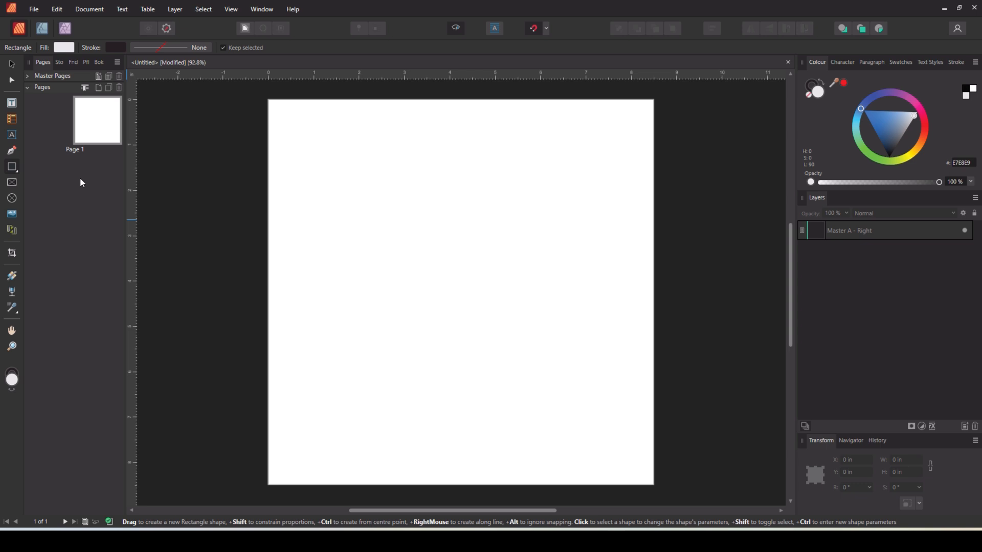
pyautogui.moveTo(269, 100); pyautogui.dragTo(653, 484)
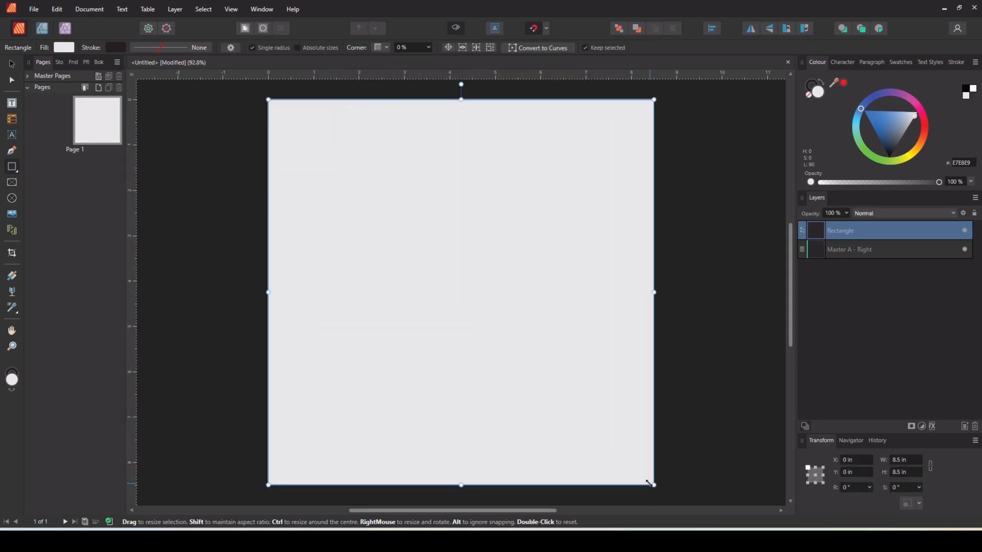
pyautogui.click(15, 279)
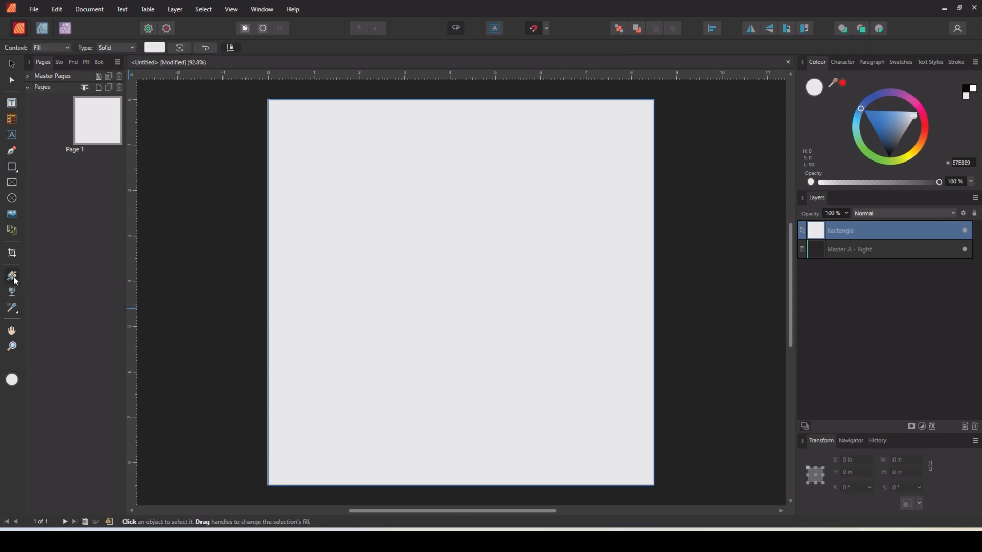
pyautogui.click(132, 48)
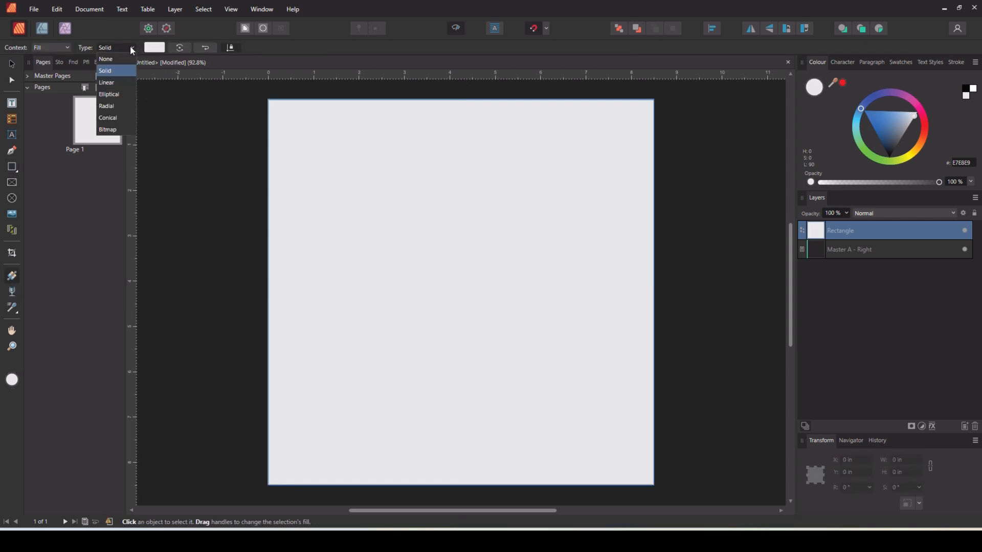
pyautogui.click(121, 132)
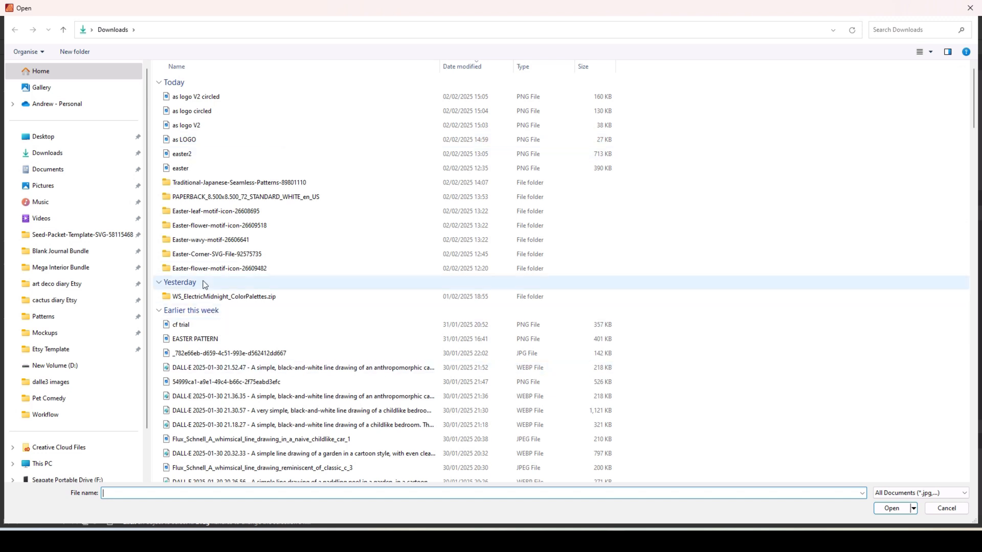
pyautogui.doubleClick(195, 168)
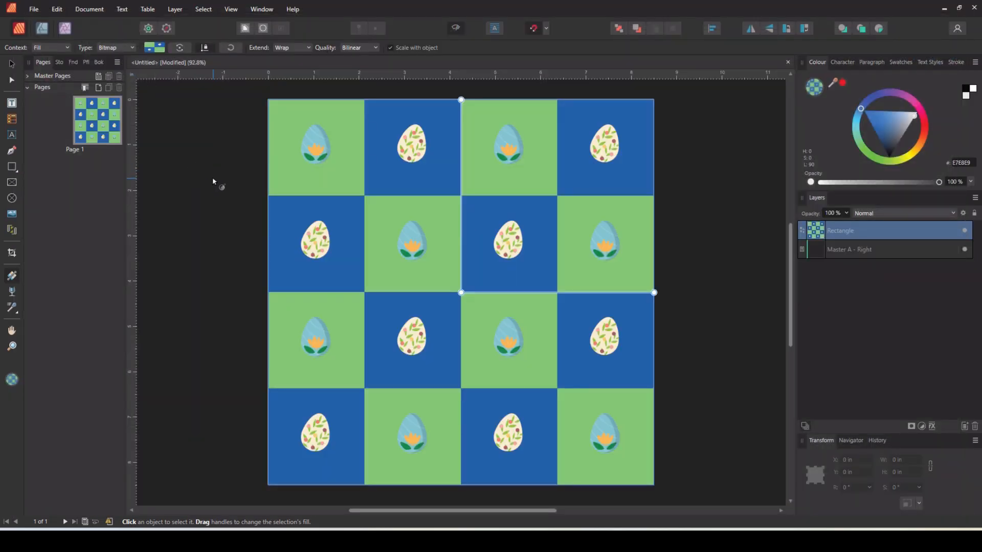
# Step: Rotate and shrink the rectangle's bitmap fill so the egg pattern repeats diagonally at a smaller size
pyautogui.moveTo(656, 293); pyautogui.dragTo(541, 360)
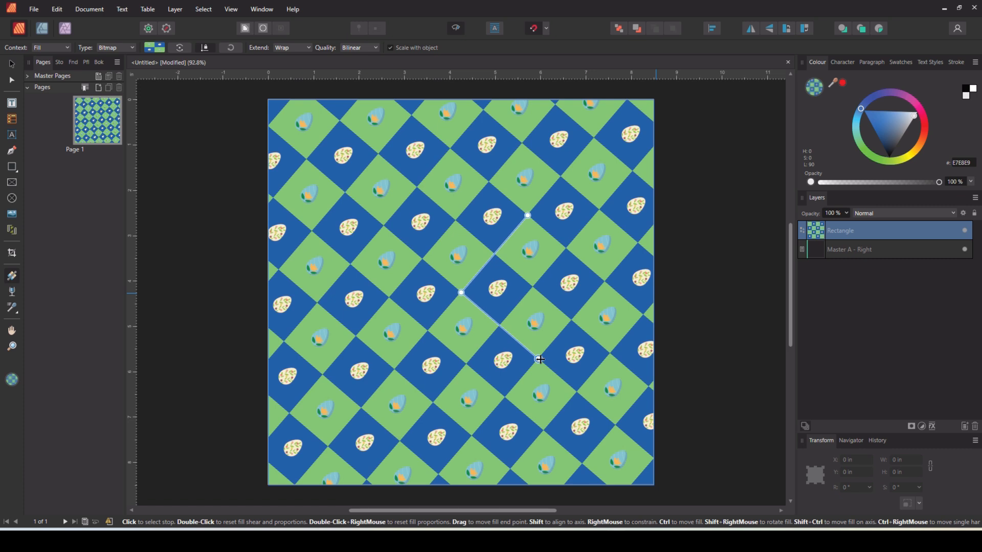
pyautogui.moveTo(541, 360); pyautogui.dragTo(431, 349)
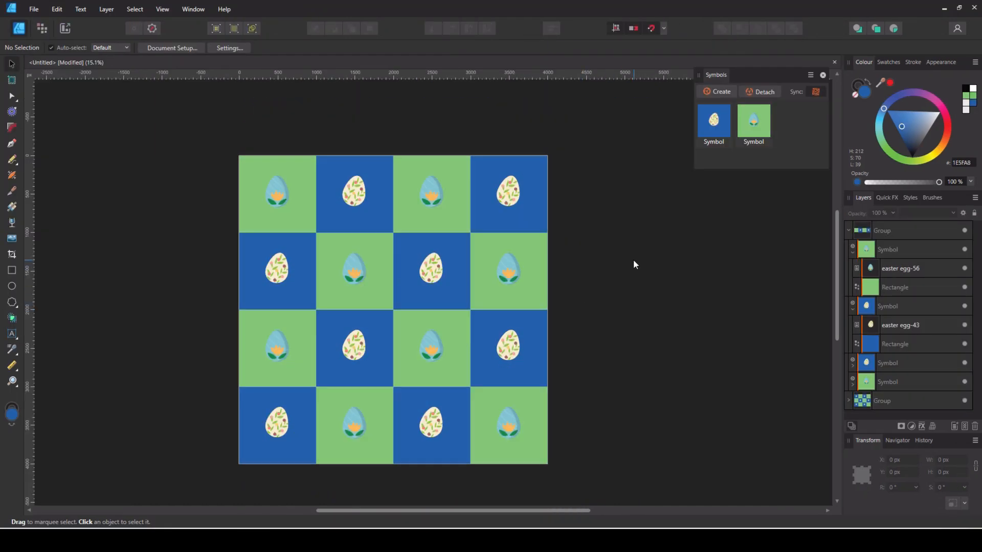
# Step: Lighten the green symbol's background rectangle to 72FF9C
pyautogui.click(901, 285)
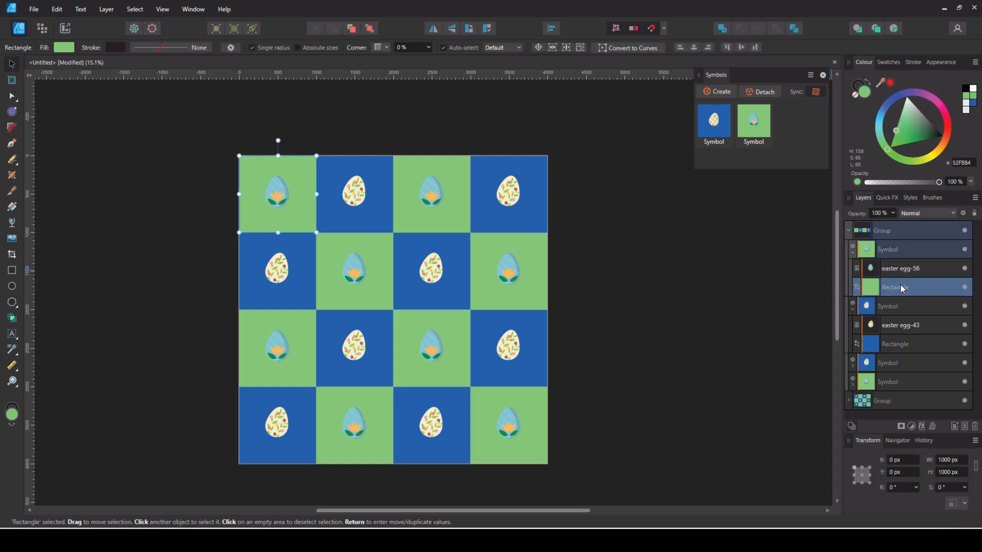
pyautogui.moveTo(903, 133)
pyautogui.mouseDown()
pyautogui.moveTo(928, 113)
pyautogui.moveTo(897, 124)
pyautogui.mouseUp()
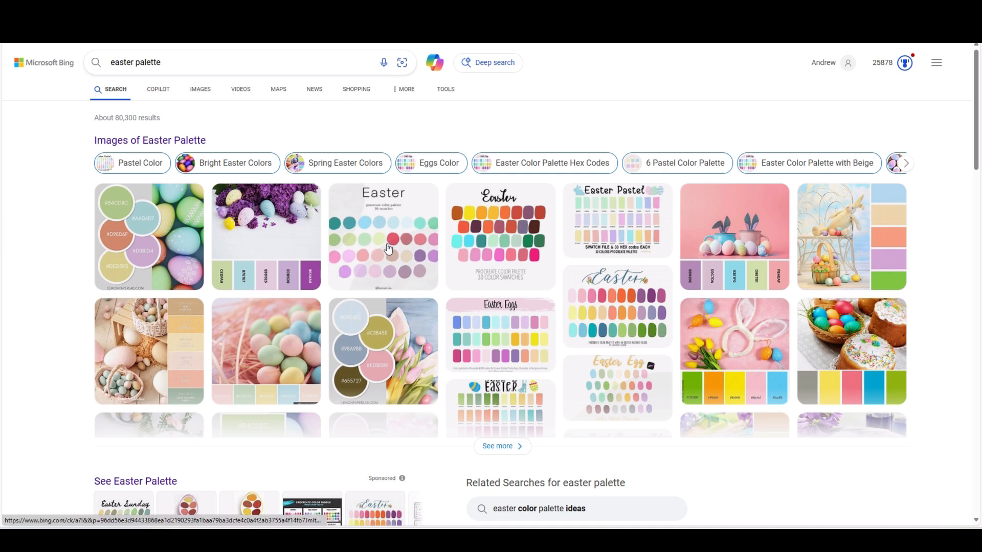
# Step: Open the 30-swatch Easter Procreate palette image from the search results and place Affinity Designer beside it
pyautogui.click(503, 235)
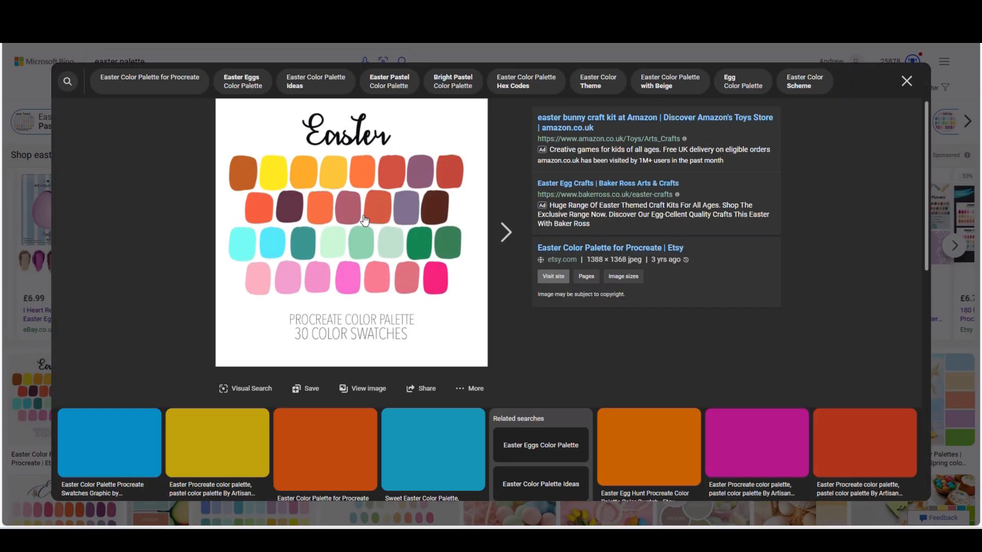
pyautogui.moveTo(649, 540)
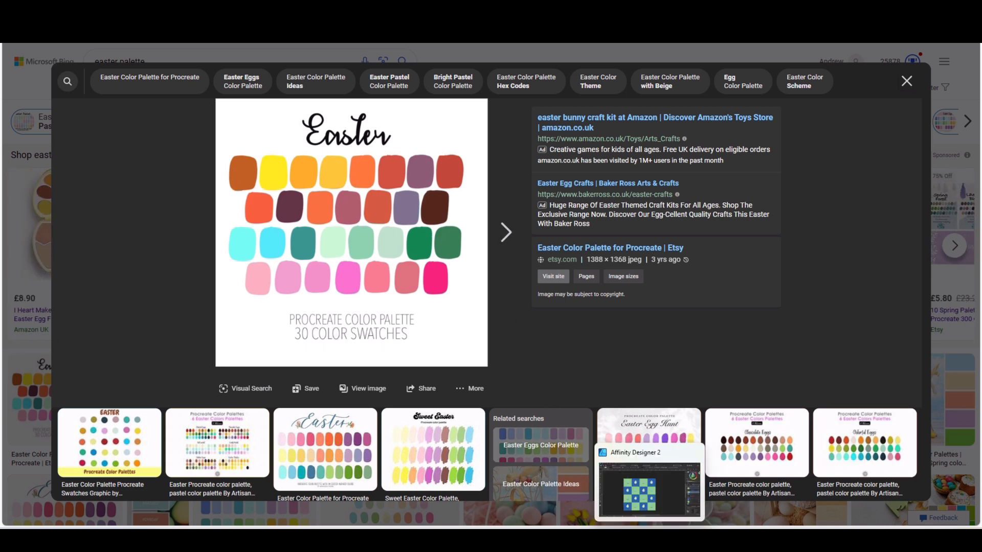
pyautogui.click(649, 490)
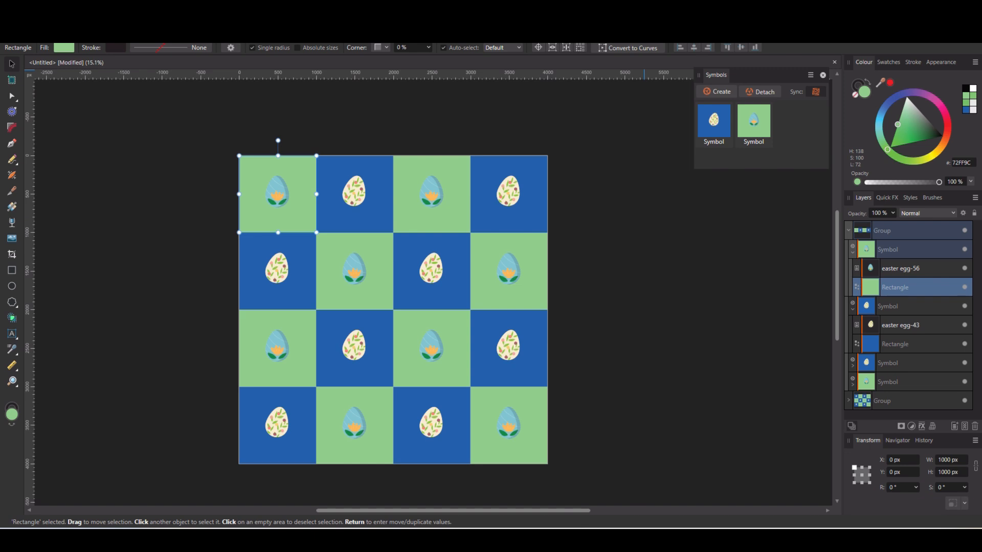
pyautogui.press('super+Right')
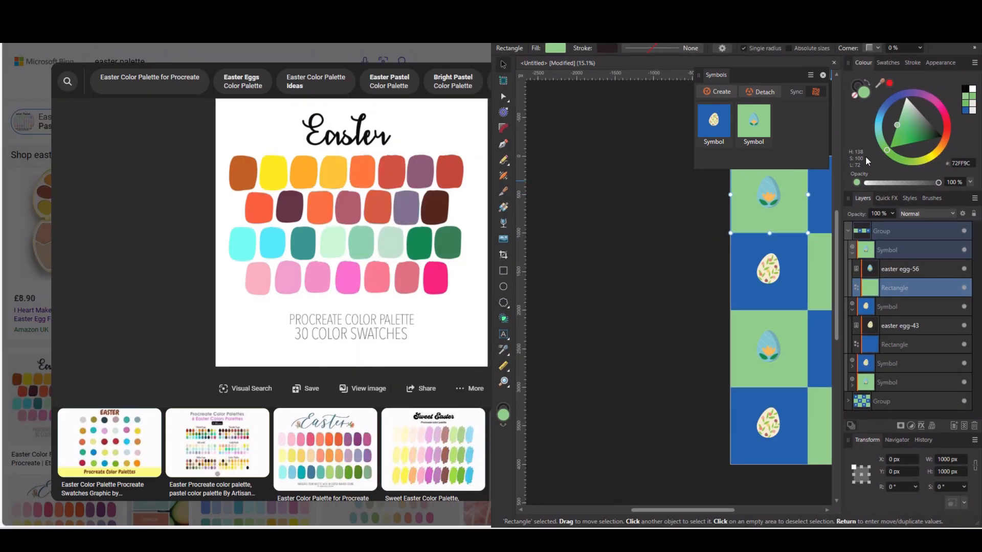
# Step: Sample the dark teal swatch from the Easter palette, fill the selected background rectangle with 39958F and maximise the design window
pyautogui.moveTo(880, 85); pyautogui.dragTo(309, 248)
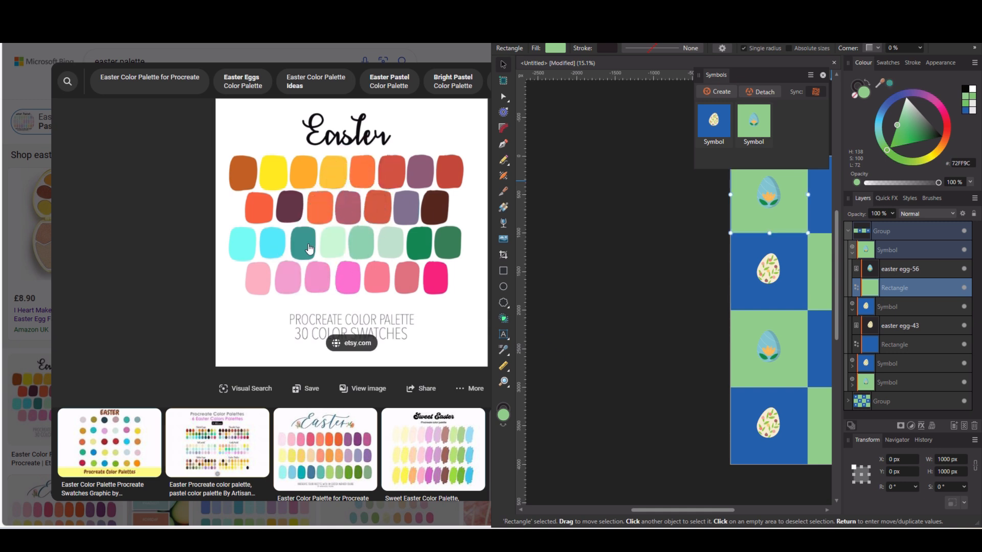
pyautogui.click(890, 83)
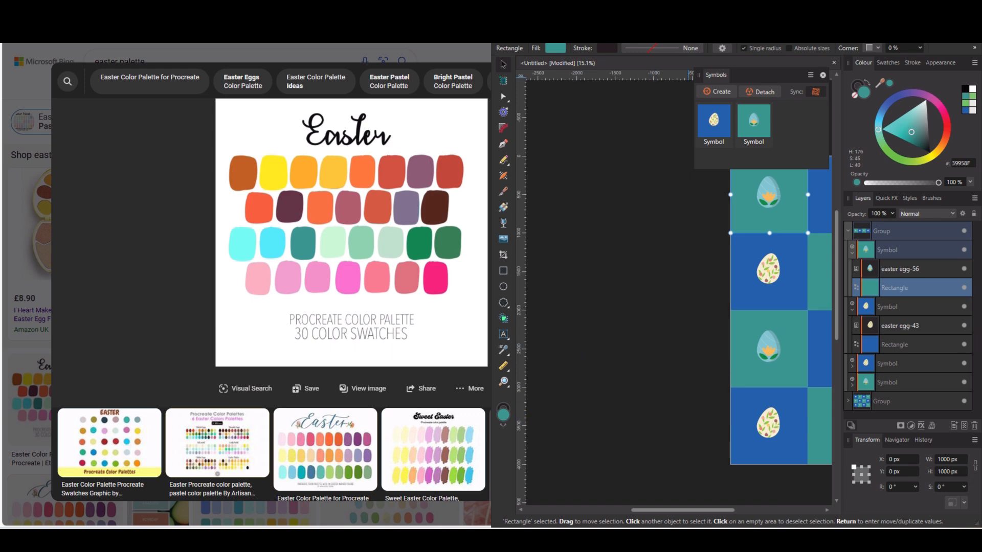
pyautogui.press('super+Up')
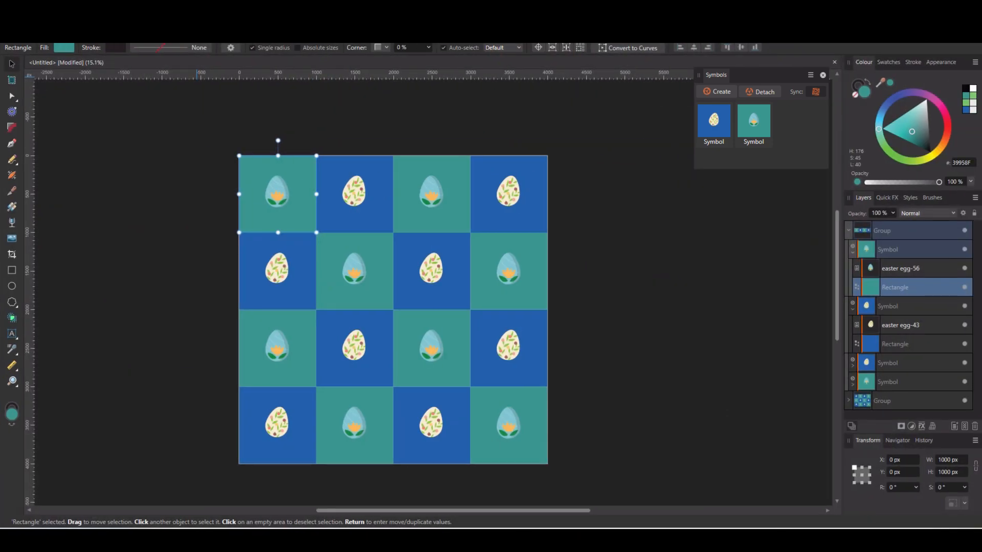
pyautogui.click(633, 240)
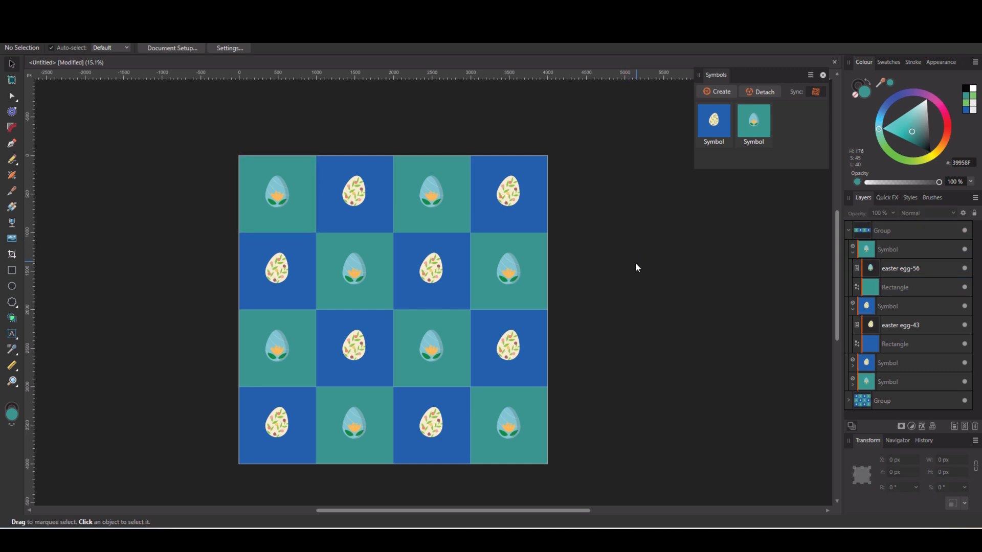
pyautogui.scroll(-1, 634, 249)
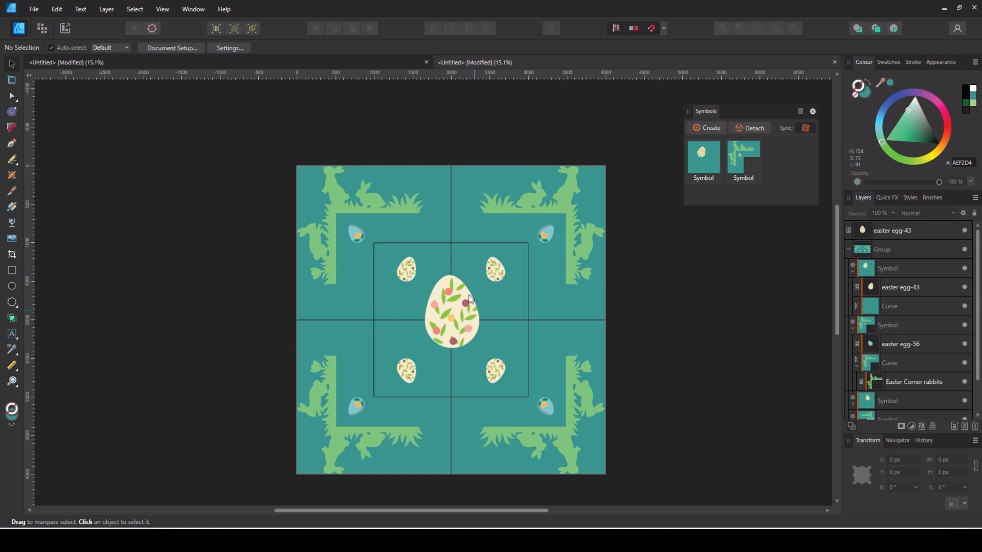
# Step: Draw a freehand filled pencil curve around the rabbits in the upper-left corner symbol and deselect it
pyautogui.press('n')
pyautogui.moveTo(308, 299)
pyautogui.mouseDown()
pyautogui.moveTo(333, 306)
pyautogui.moveTo(348, 297)
pyautogui.moveTo(354, 257)
pyautogui.moveTo(363, 261)
pyautogui.moveTo(352, 301)
pyautogui.moveTo(317, 307)
pyautogui.moveTo(314, 176)
pyautogui.moveTo(372, 166)
pyautogui.moveTo(436, 193)
pyautogui.moveTo(433, 178)
pyautogui.moveTo(308, 167)
pyautogui.moveTo(269, 199)
pyautogui.moveTo(307, 282)
pyautogui.moveTo(317, 312)
pyautogui.mouseUp()
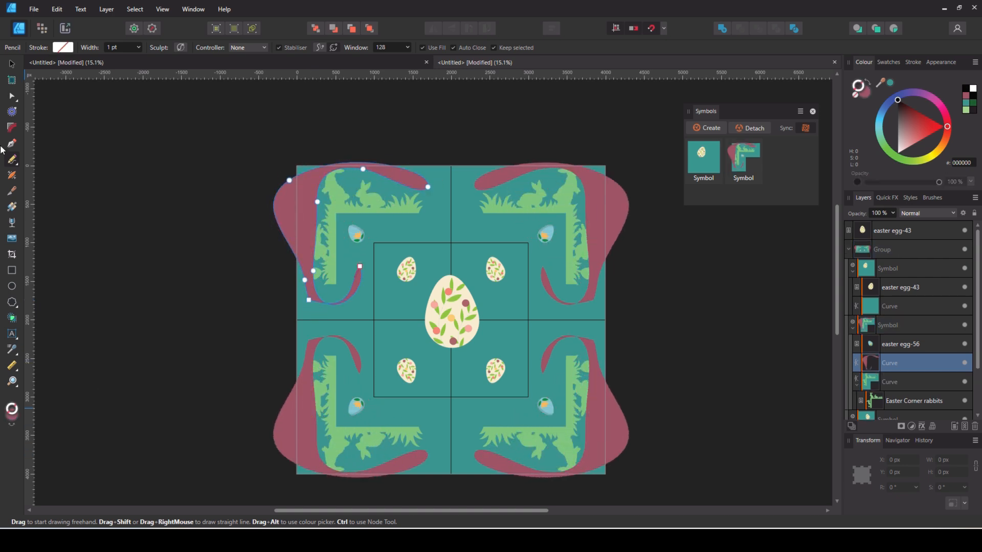
pyautogui.click(11, 65)
pyautogui.click(194, 270)
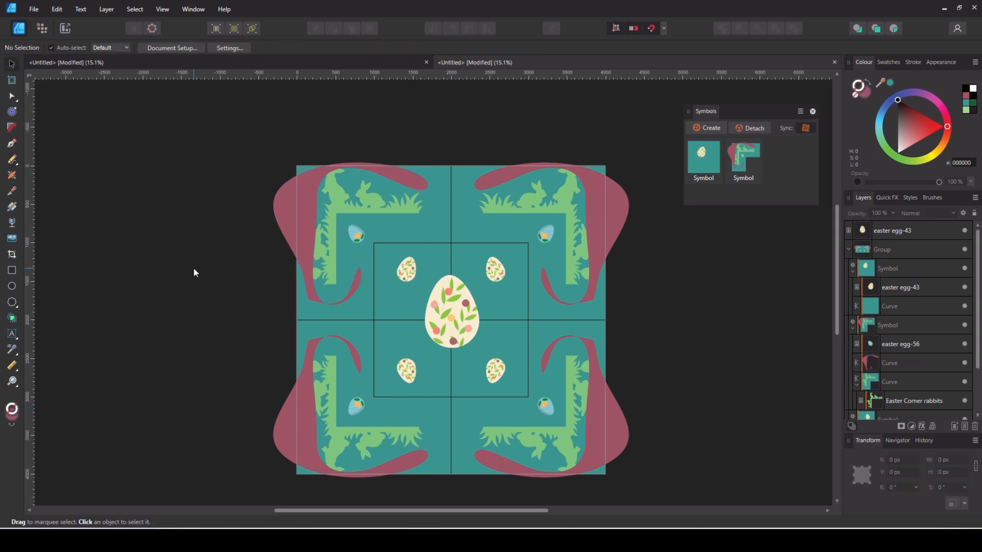